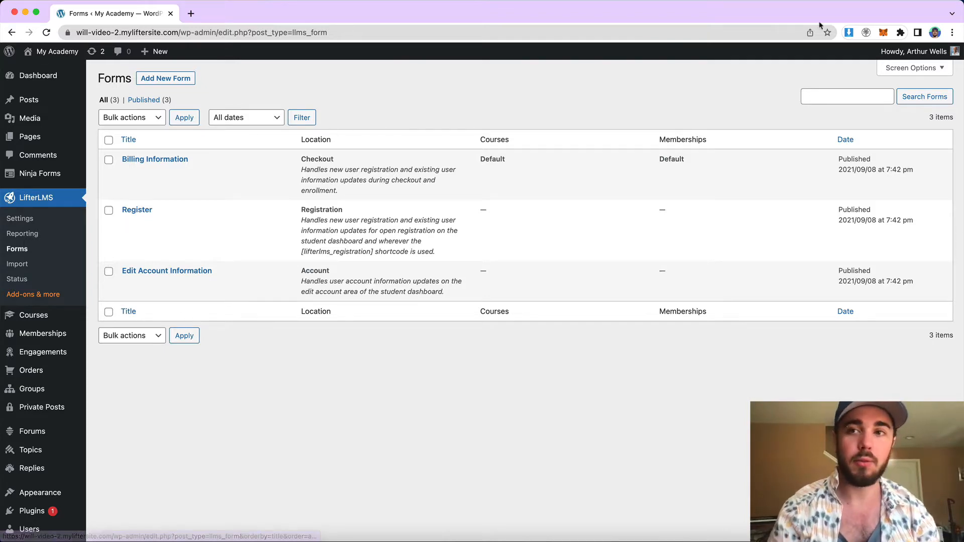
Set the browser zoom to 125% for the Forms list page
click(952, 34)
click(914, 148)
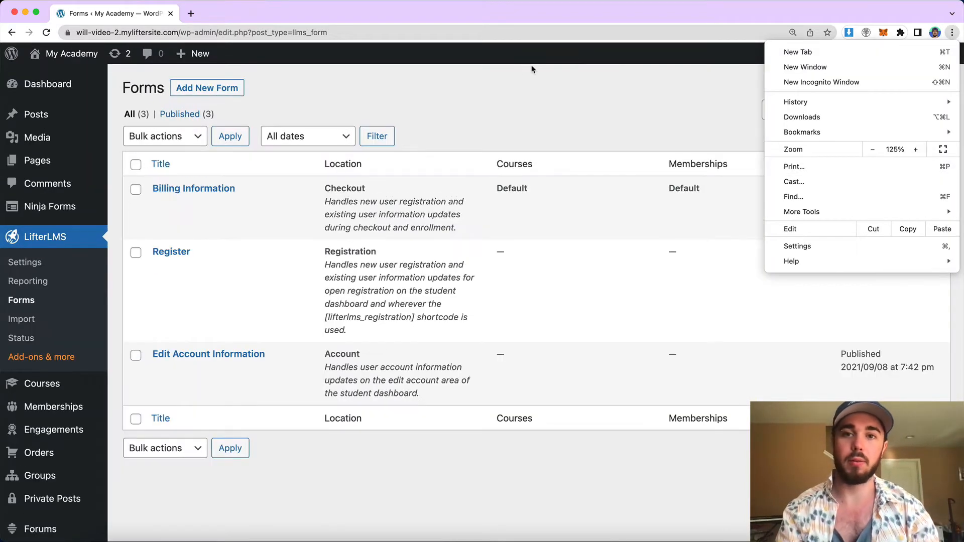
click(460, 93)
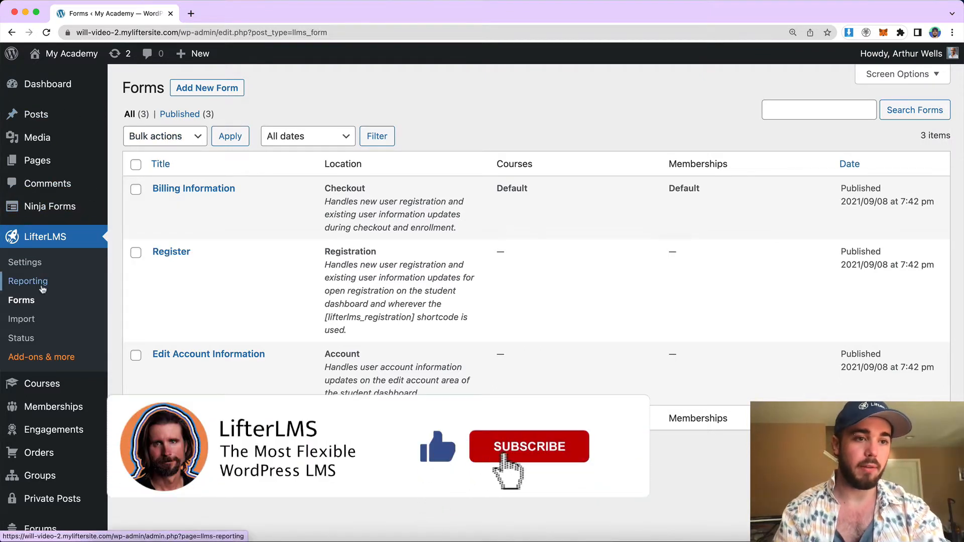
Open the course list in a separate browser tab and open the Saving Strategy // Estrategia de ahorro course for editing
mouse_move(151, 207)
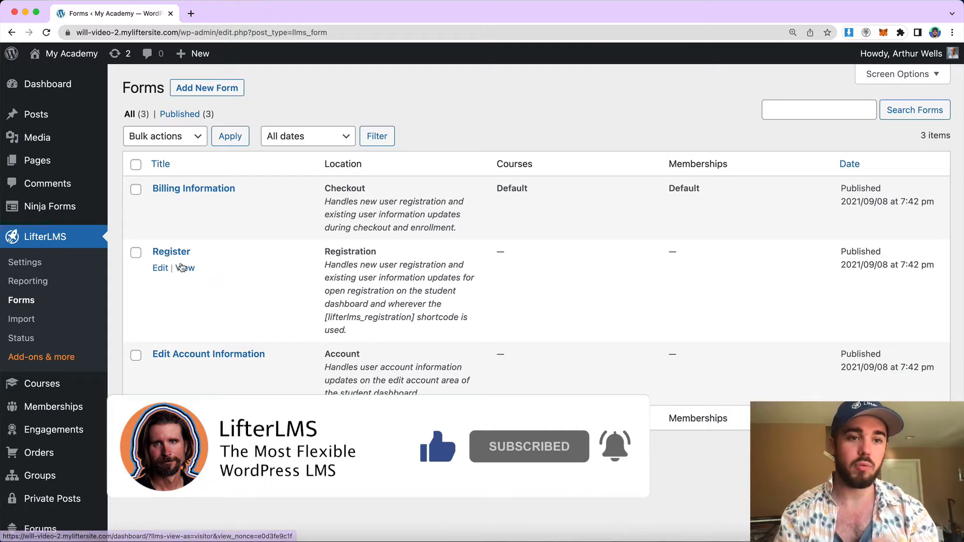
mouse_move(186, 371)
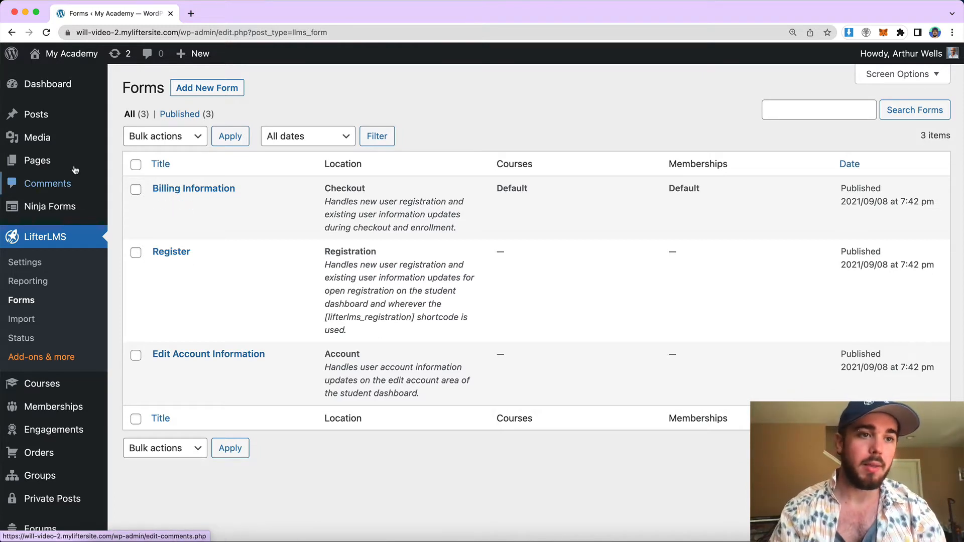
scroll(78, 189, down, 2)
mouse_move(46, 326)
right_click(124, 327)
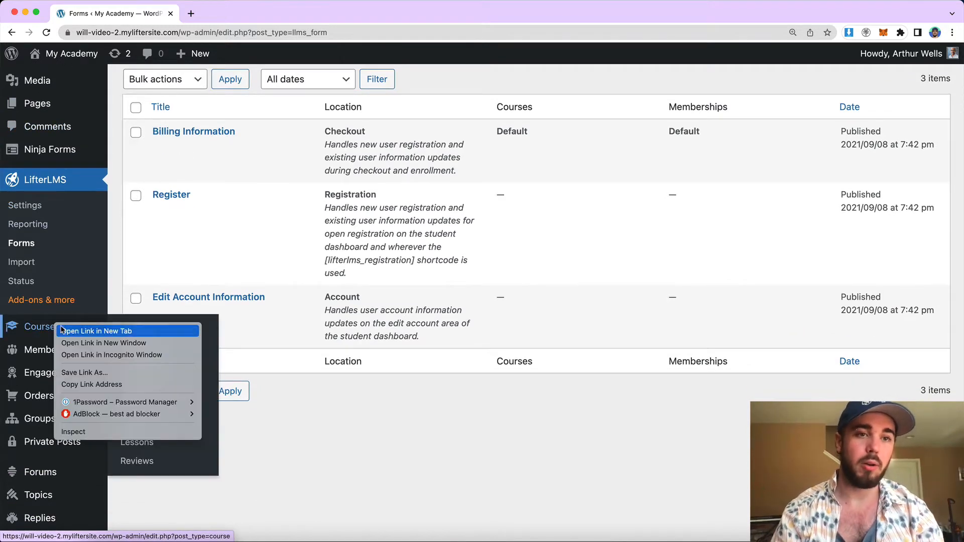
click(150, 331)
click(241, 14)
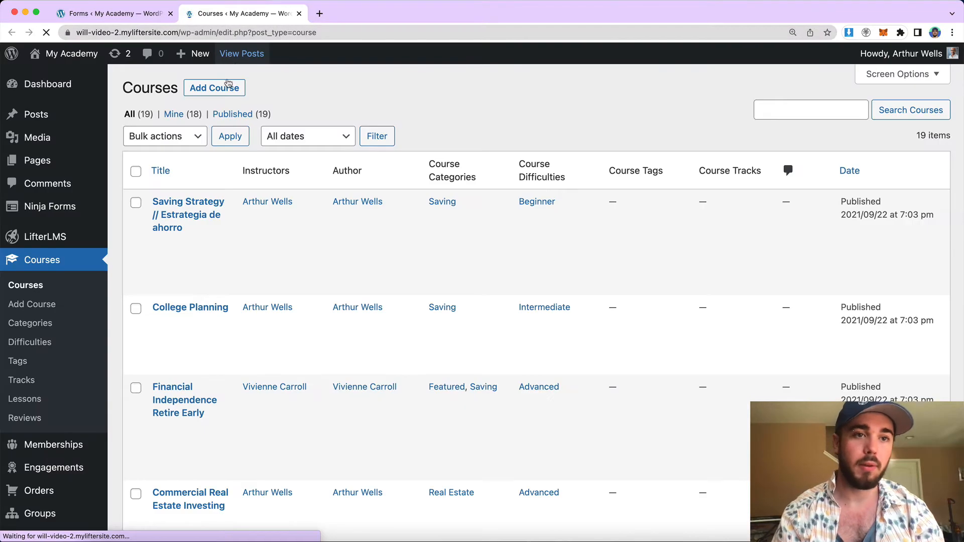
click(195, 244)
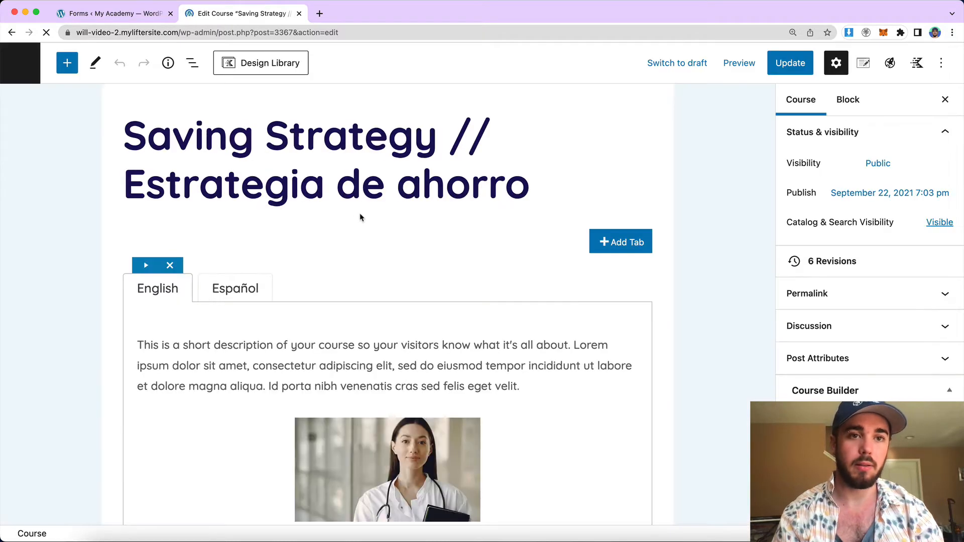
Expand the A La Carte Course access plan of the course and copy its purchase link address
scroll(360, 215, down, 15)
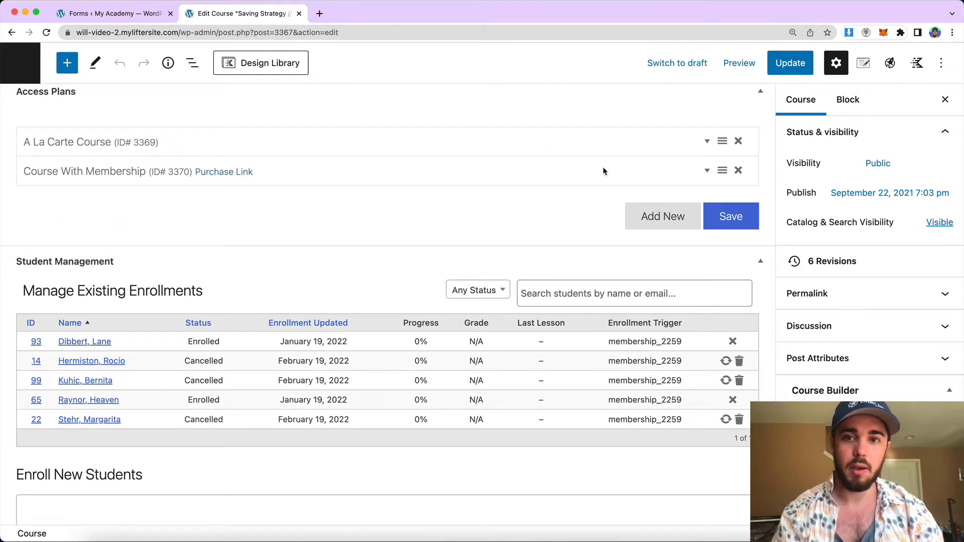
click(254, 146)
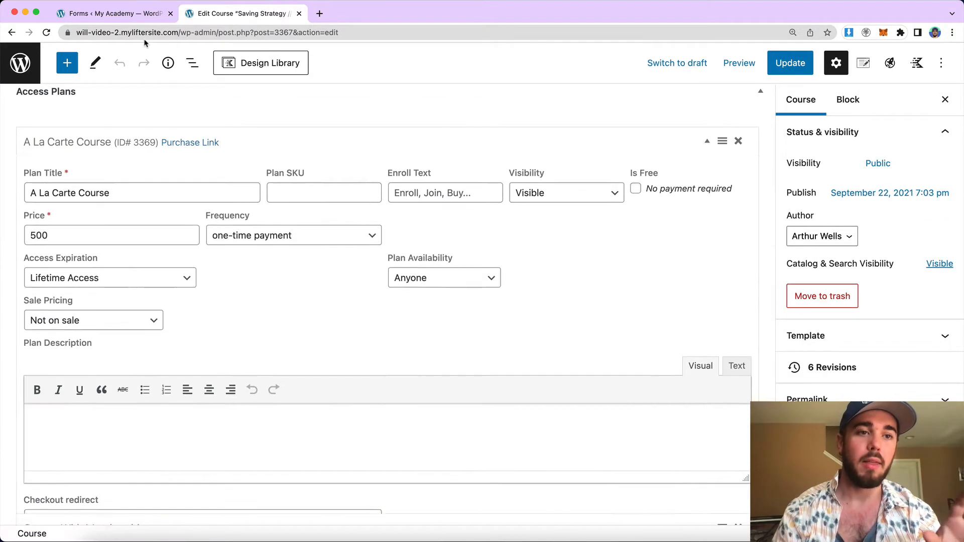
click(133, 19)
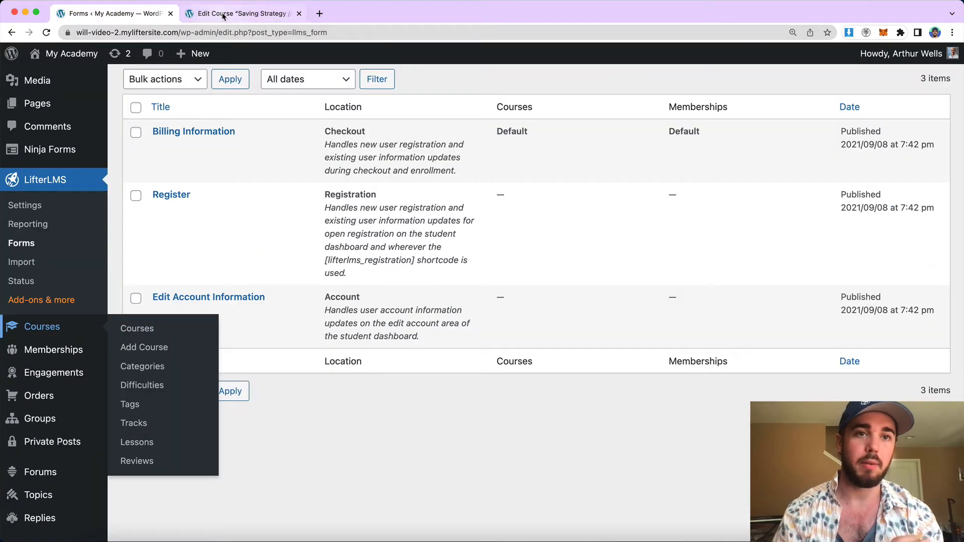
click(251, 14)
right_click(204, 143)
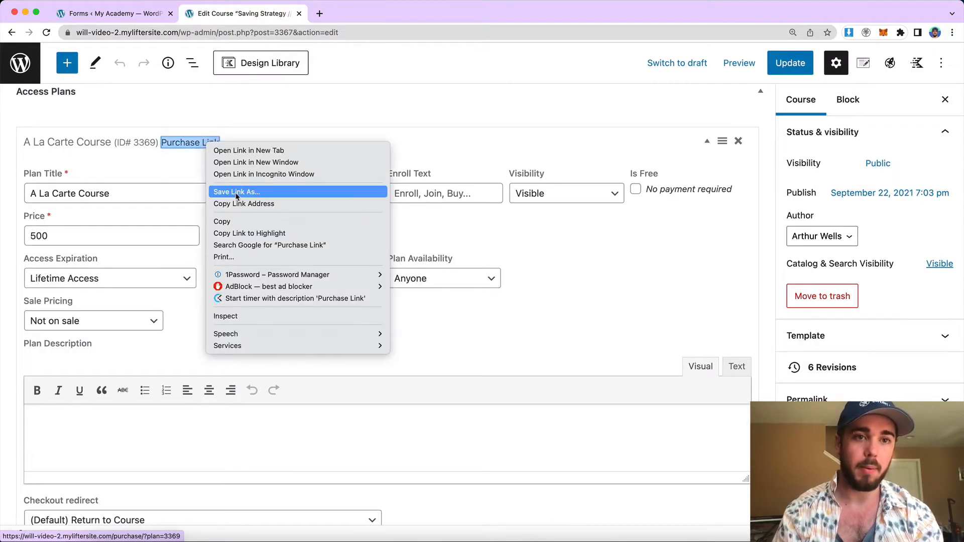
click(237, 202)
Load the copied purchase link in a new incognito window to show the checkout form as a logged-out visitor
click(952, 33)
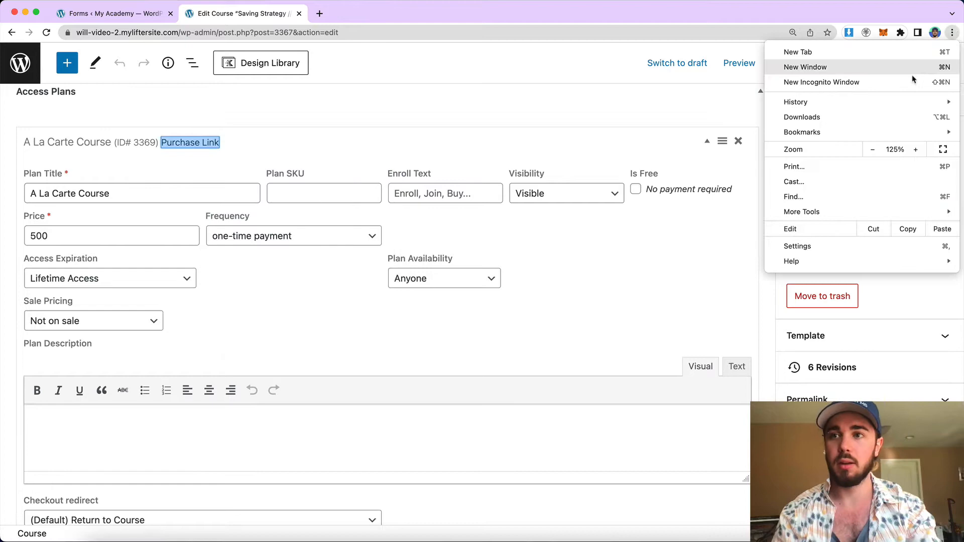
click(885, 84)
key(super+v)
key(Return)
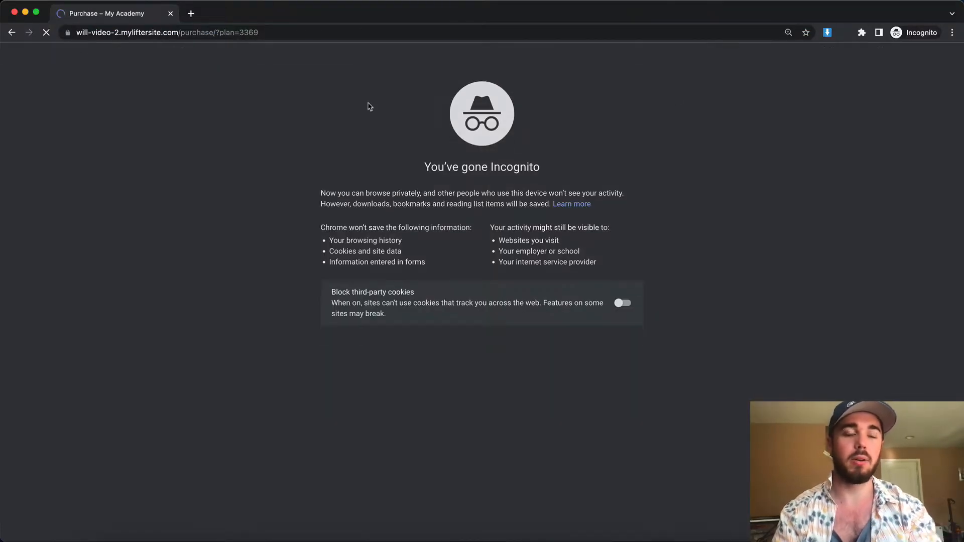
scroll(329, 170, down, 1)
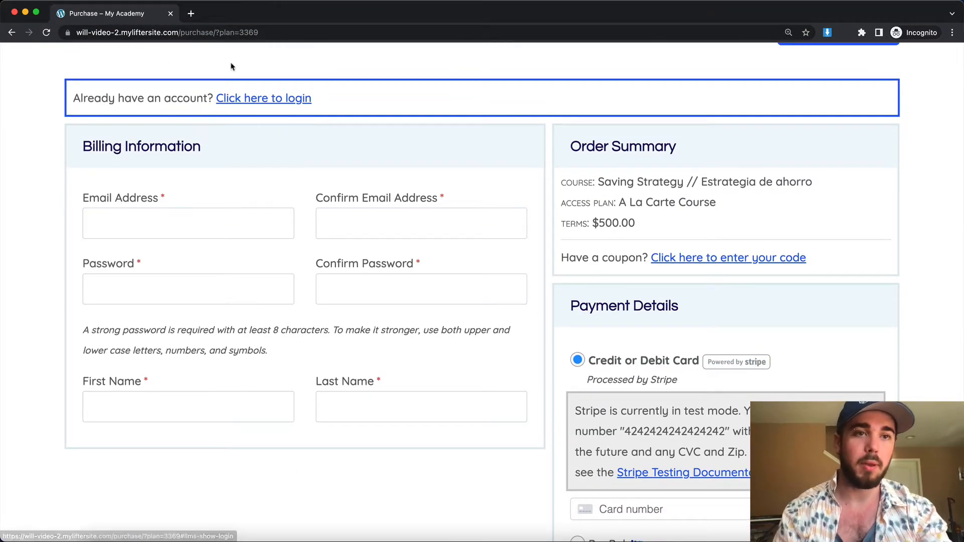
Return to the Forms list in the admin window and open the Billing Information form for editing
drag(250, 19, 250, 57)
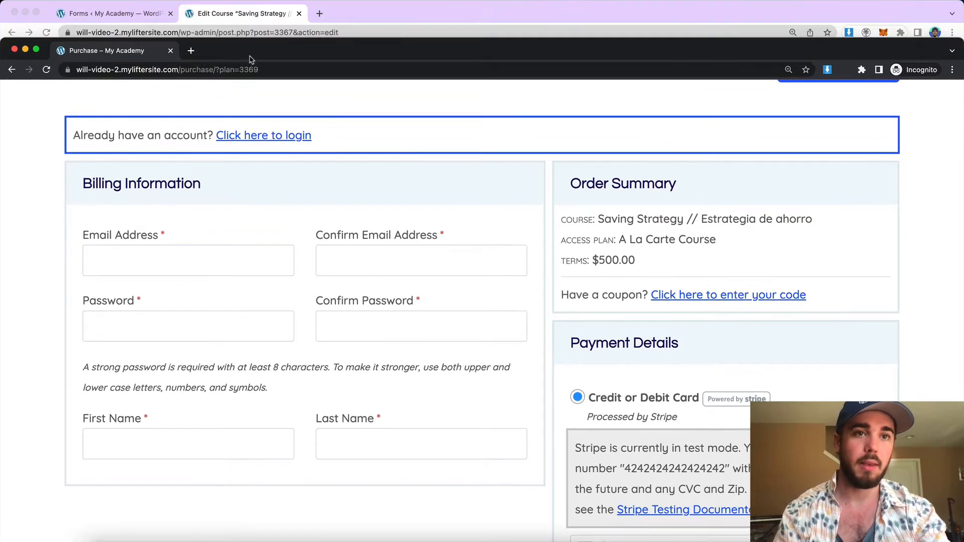
click(254, 14)
click(147, 14)
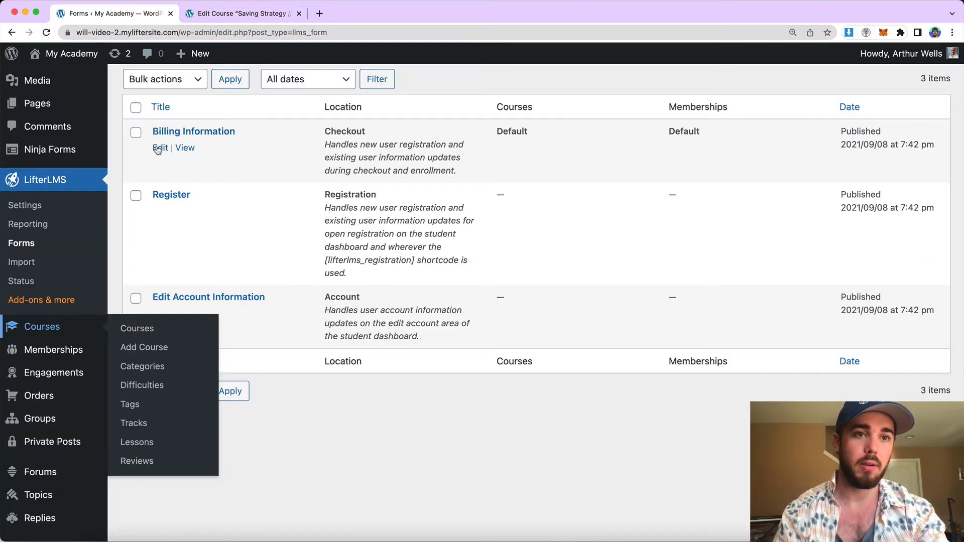
click(160, 148)
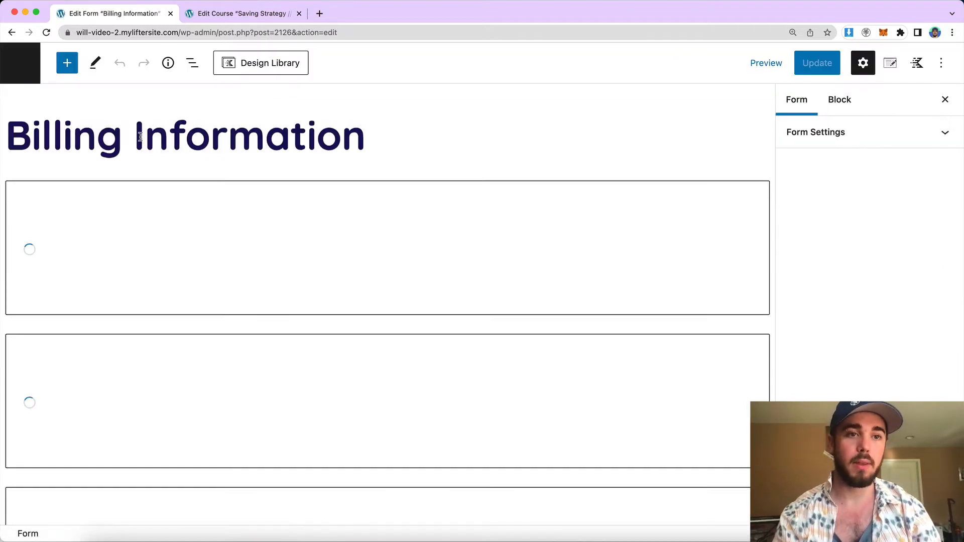
Replace the form title Billing Information with Checkout and save the form
drag(143, 137, 340, 137)
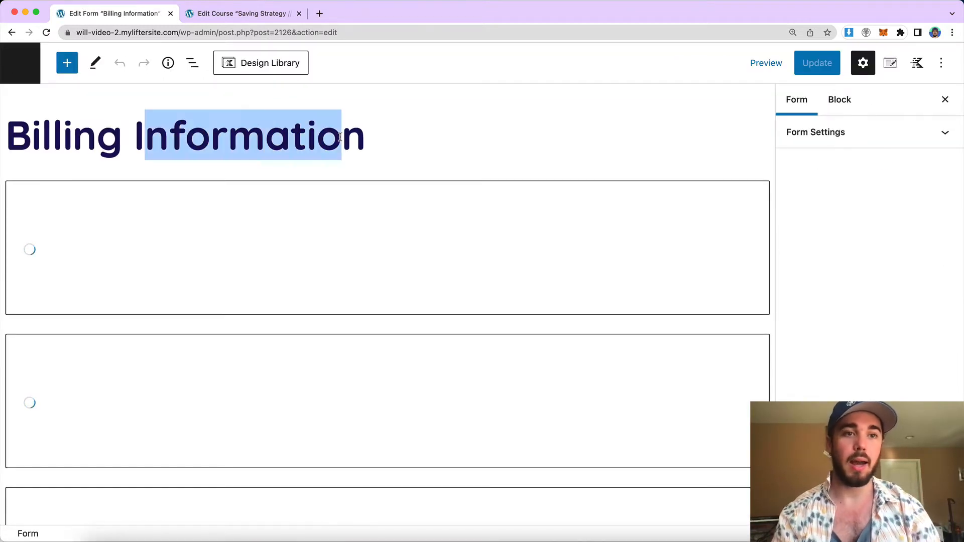
double_click(340, 137)
key(BackSpace)
key(BackSpace)
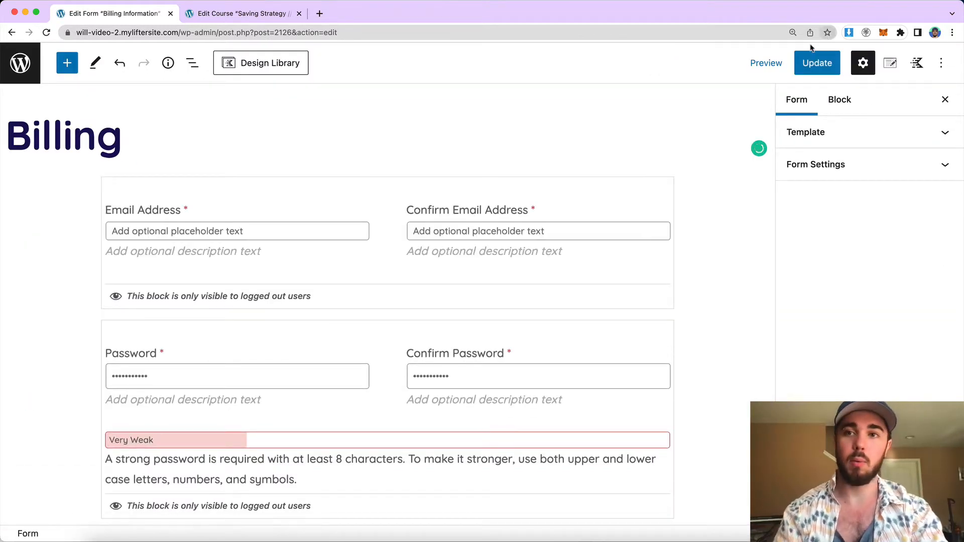
double_click(102, 136)
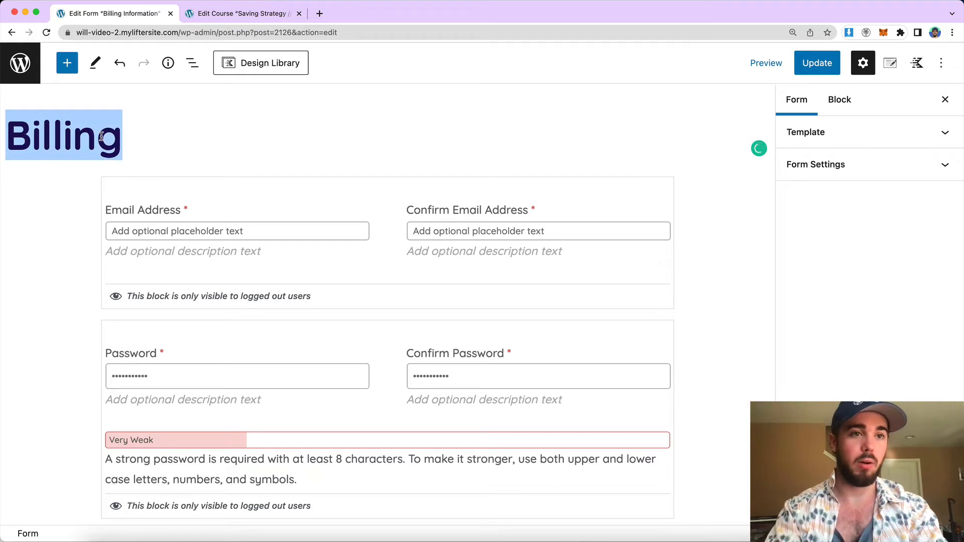
text(Checkout)
click(817, 62)
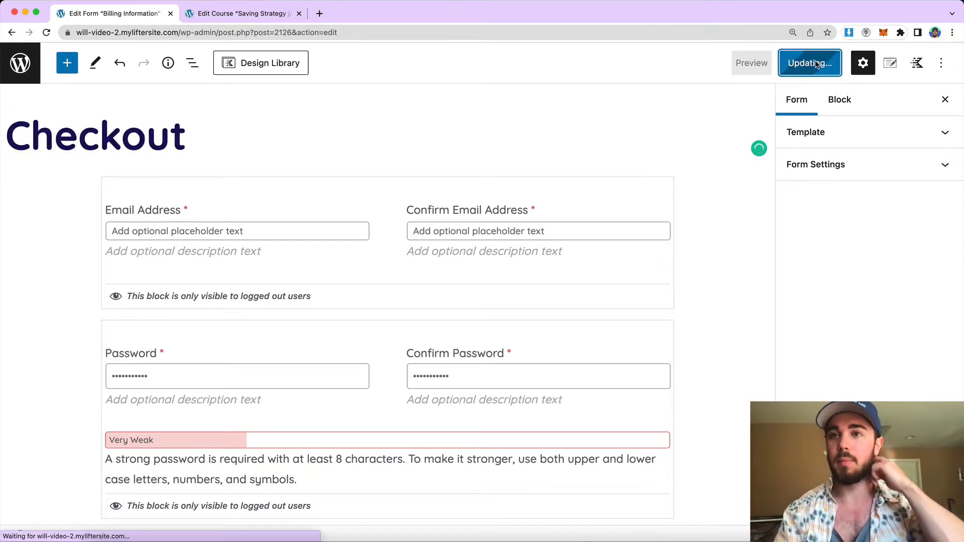
Check the form heading on the purchase page in the incognito window
key(super+grave)
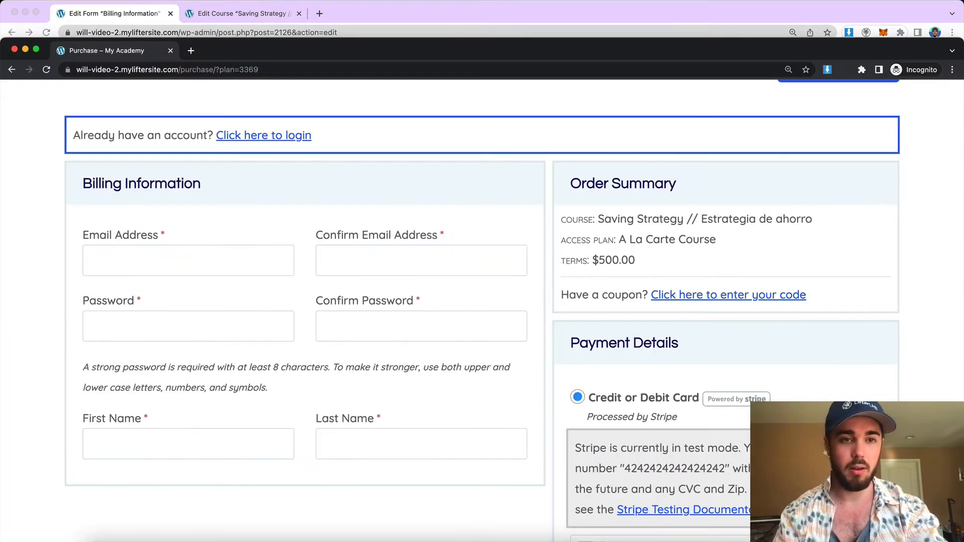
drag(258, 50, 258, 14)
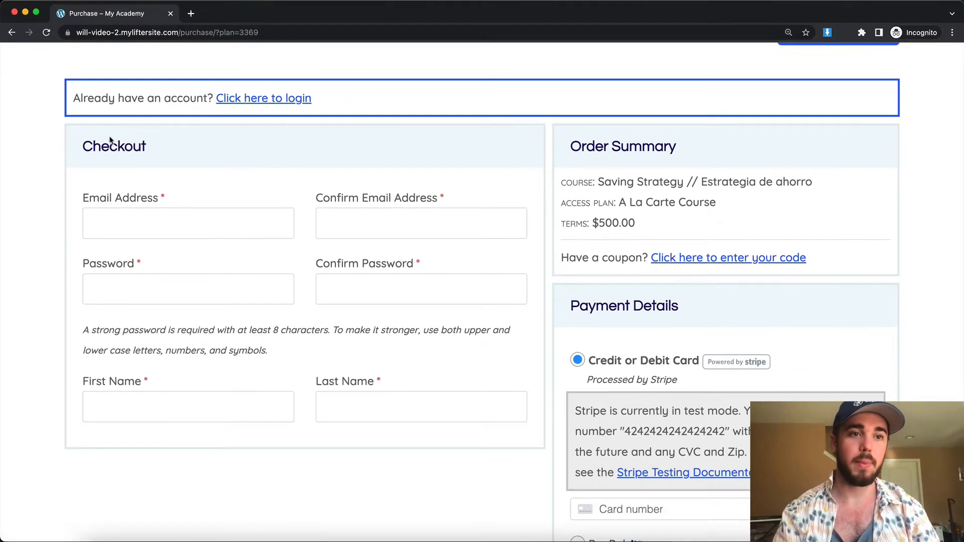
drag(84, 146, 155, 147)
click(182, 151)
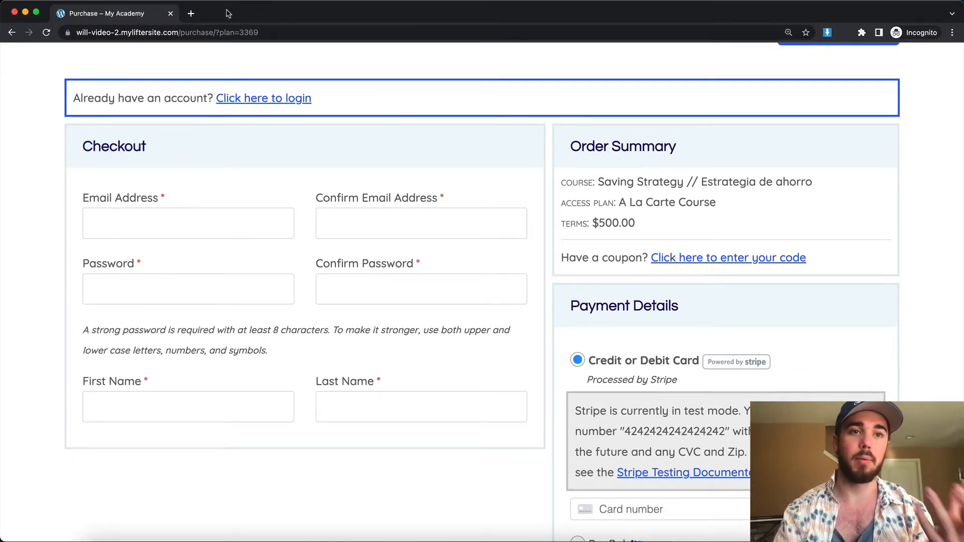
Compare the email, password and name fields in the Checkout form editor with those on the incognito purchase page
drag(228, 14, 229, 48)
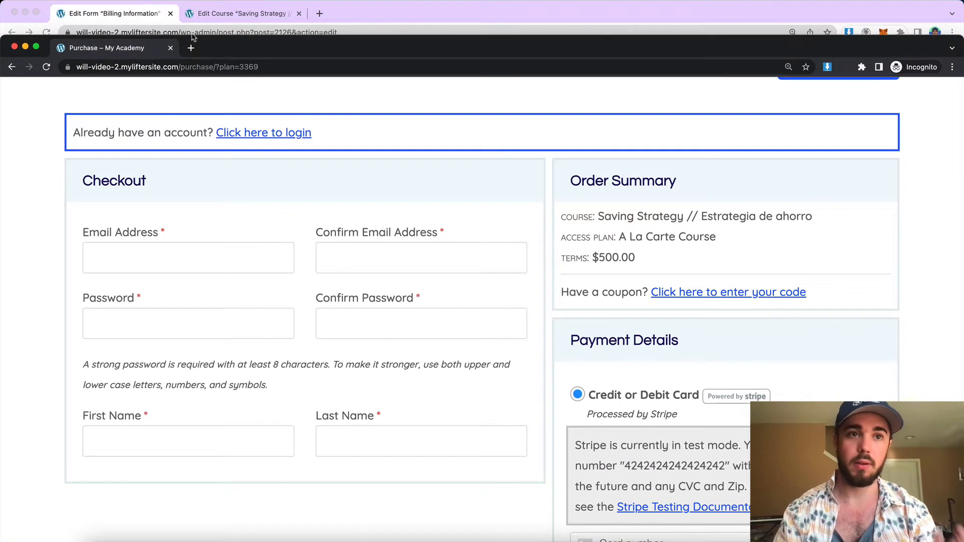
click(147, 18)
scroll(214, 208, down, 5)
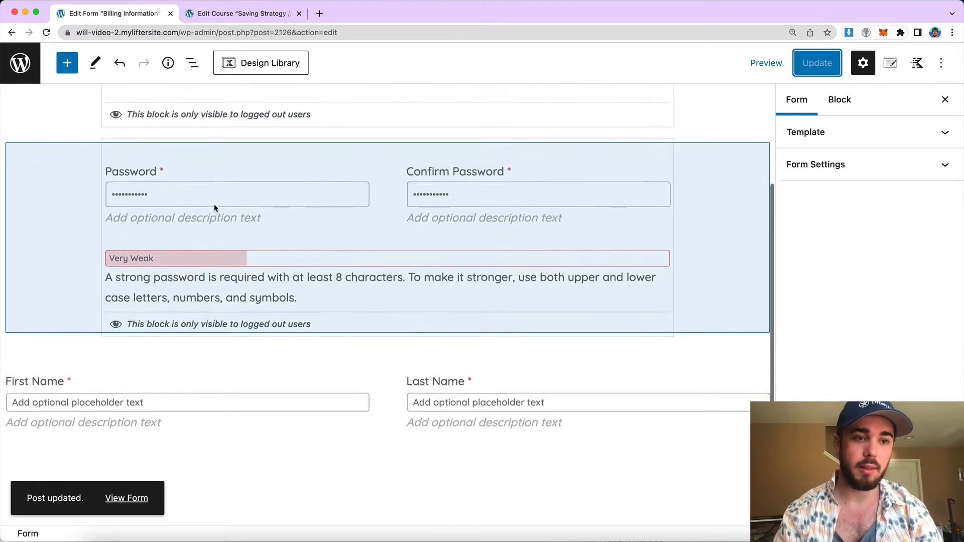
scroll(215, 208, down, 3)
scroll(214, 210, up, 7)
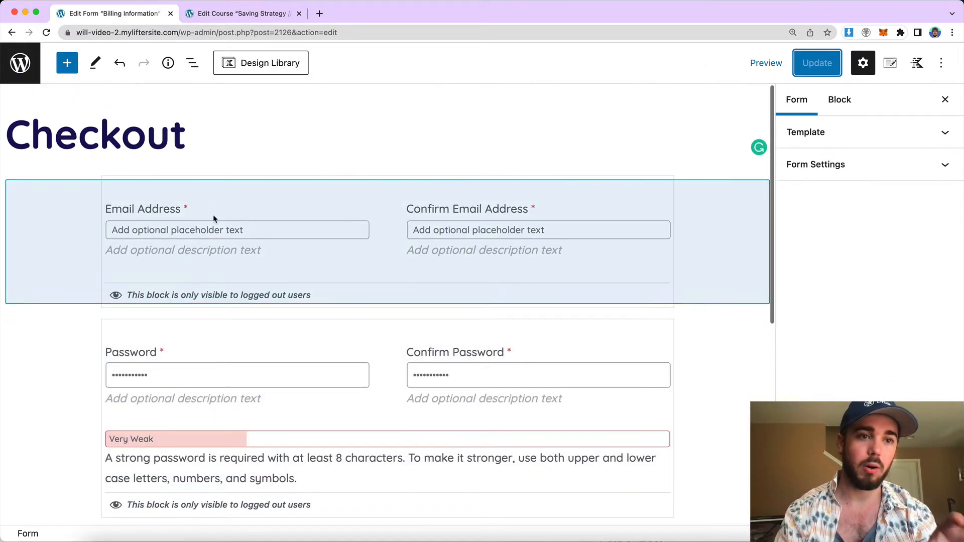
scroll(186, 385, down, 3)
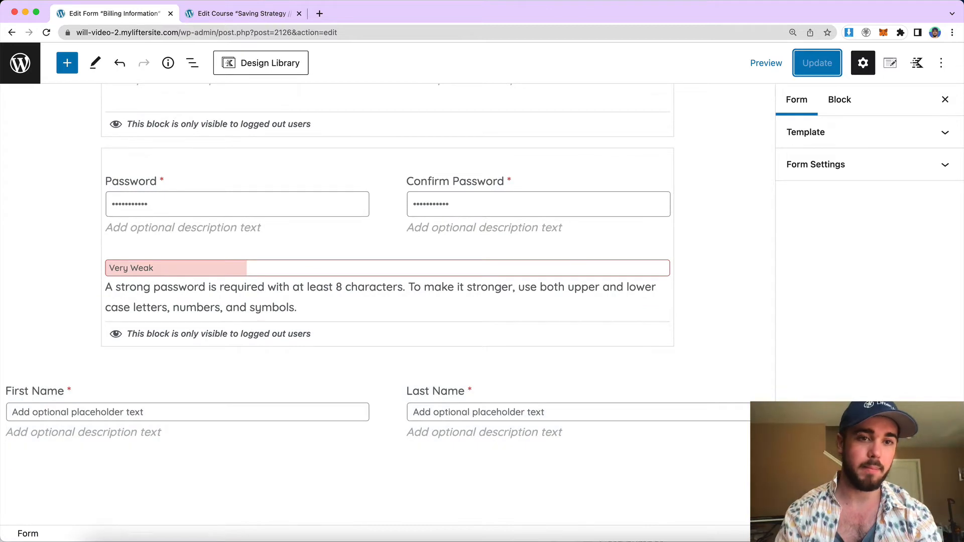
key(super+grave)
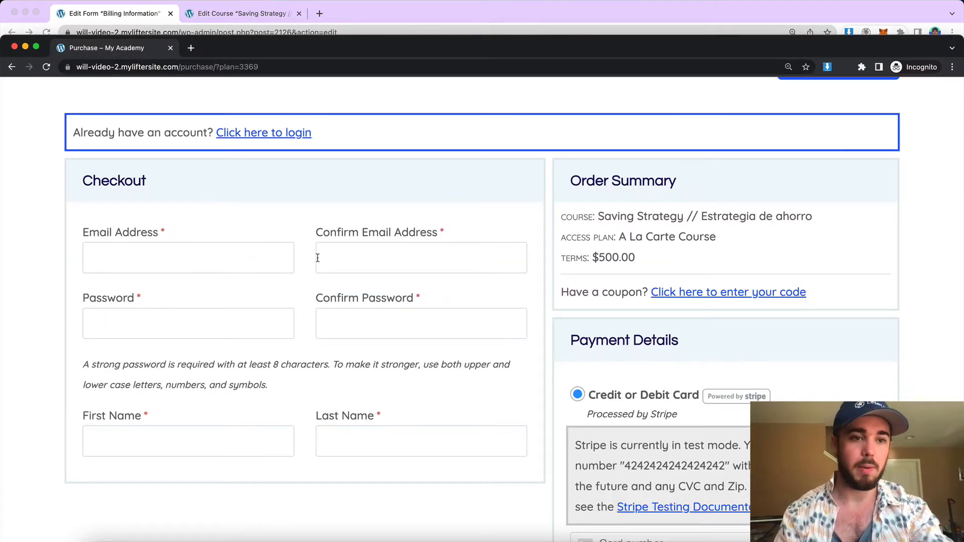
click(321, 2)
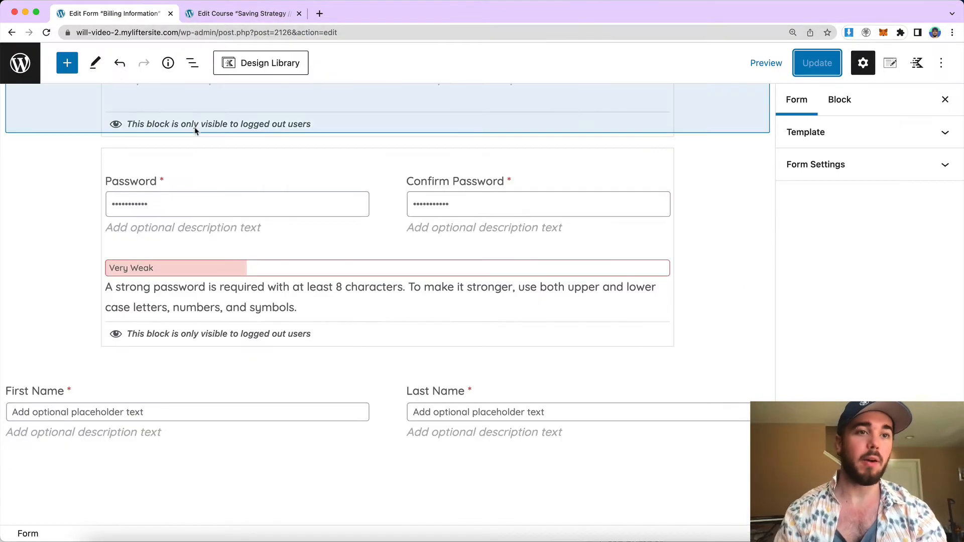
scroll(194, 129, up, 4)
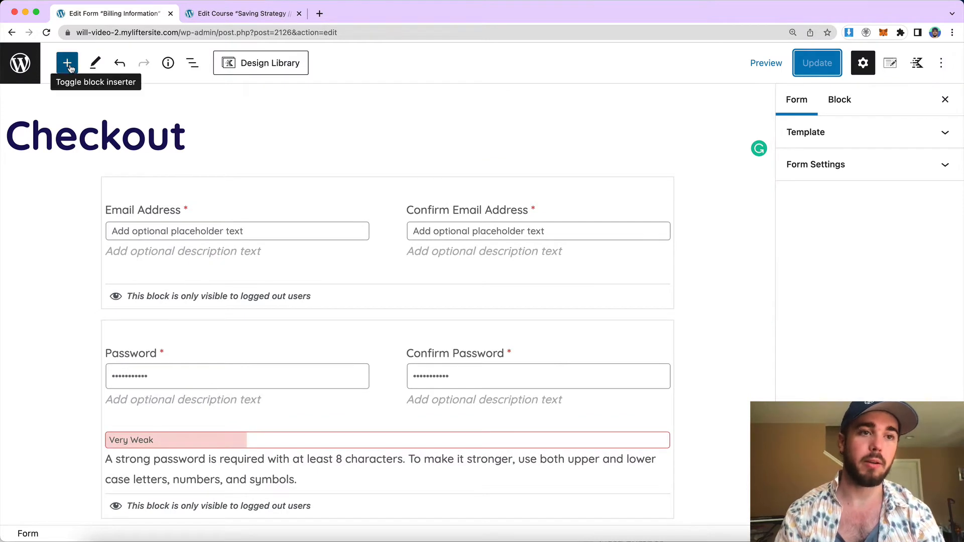
Add User Login, User Display Name and User Address blocks below the first and last name fields of the form
click(71, 65)
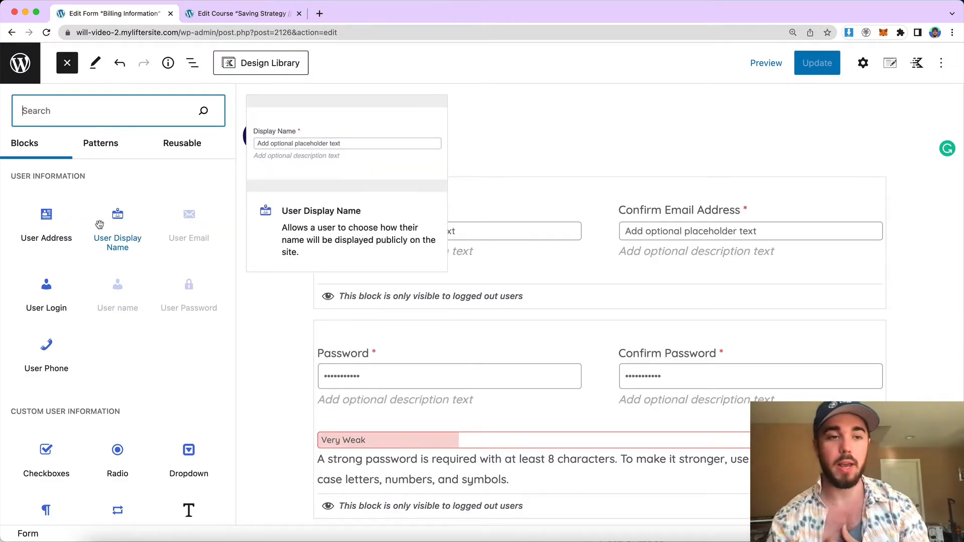
drag(50, 294, 269, 285)
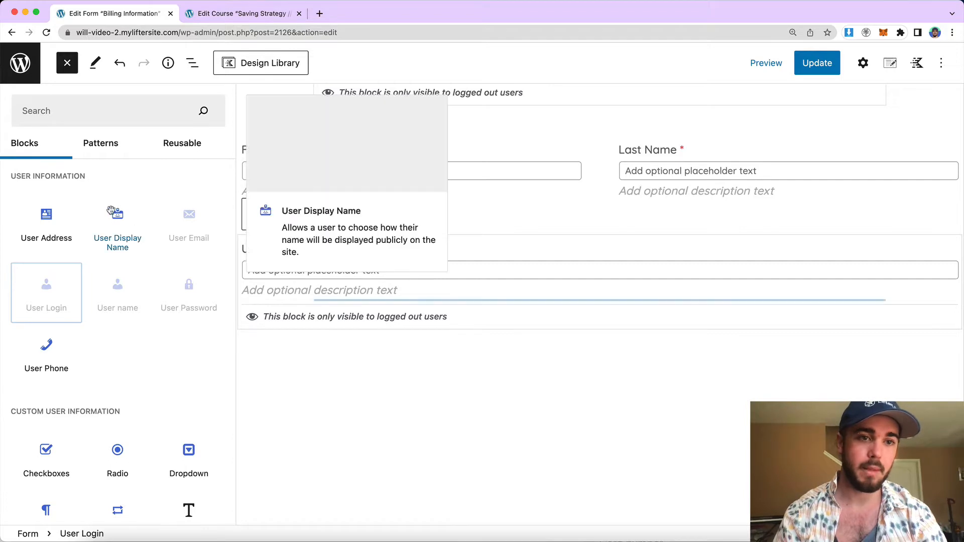
drag(117, 226, 256, 247)
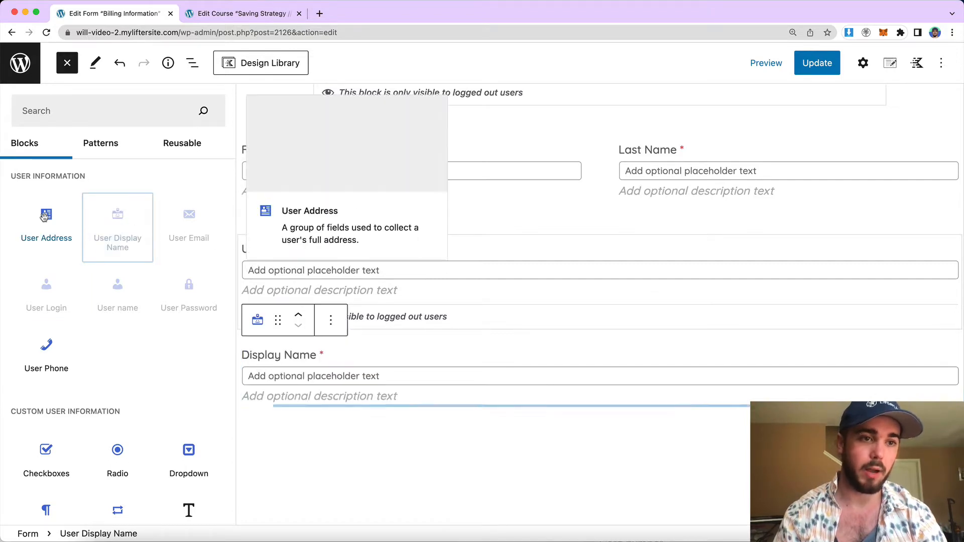
click(49, 229)
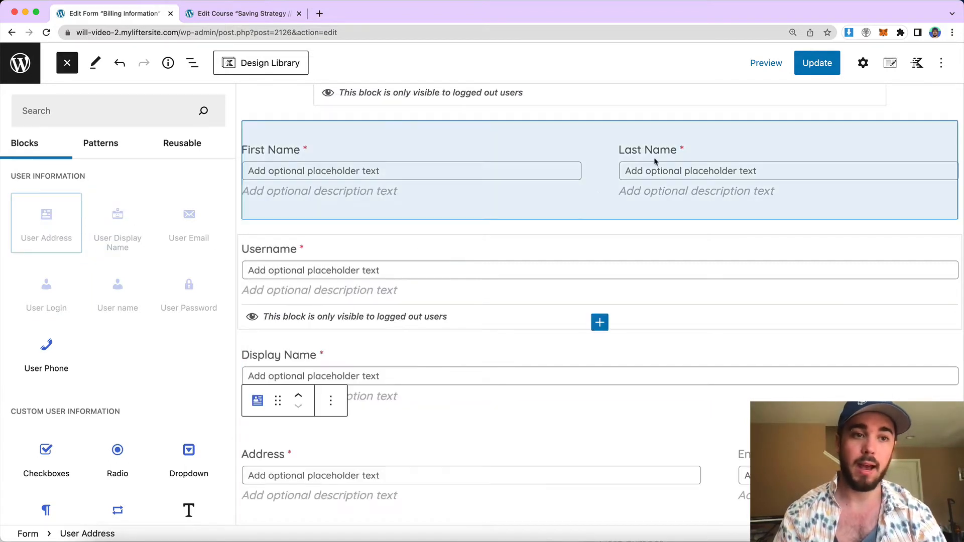
Save the form with its new user fields and look through the available User Information blocks
click(816, 62)
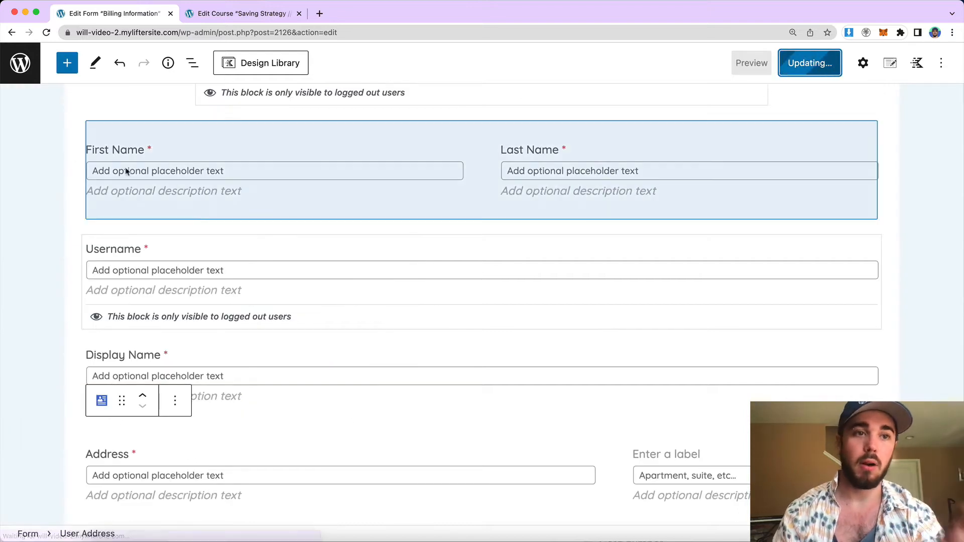
click(65, 69)
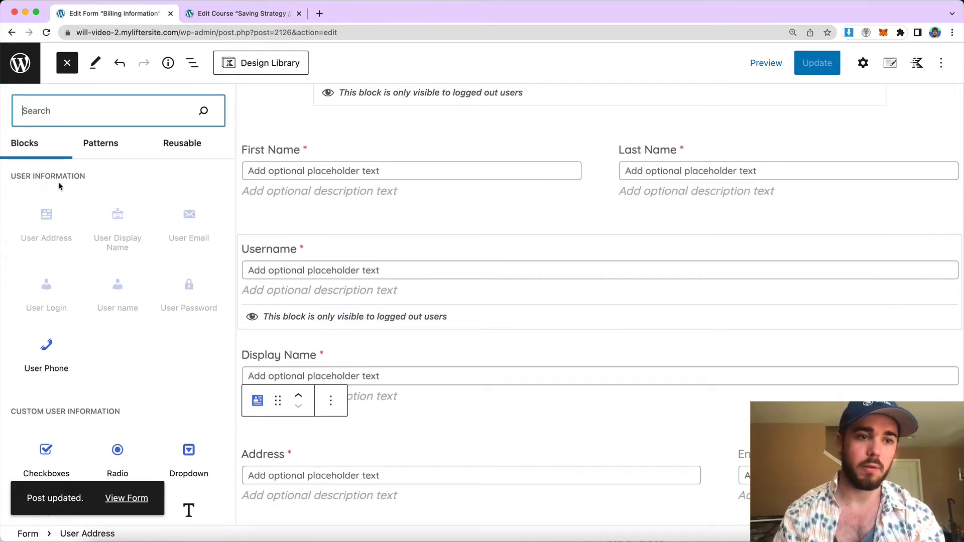
scroll(68, 212, down, 2)
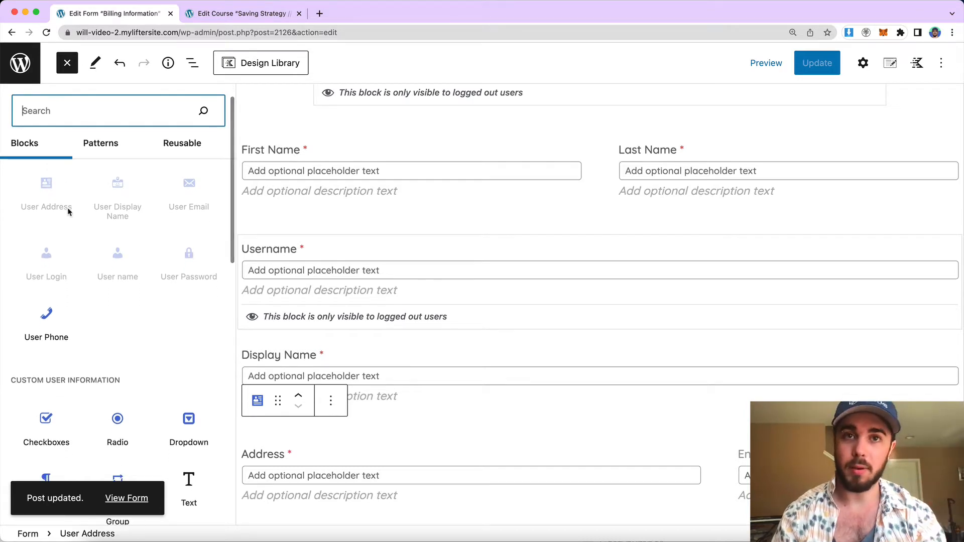
scroll(68, 212, down, 1)
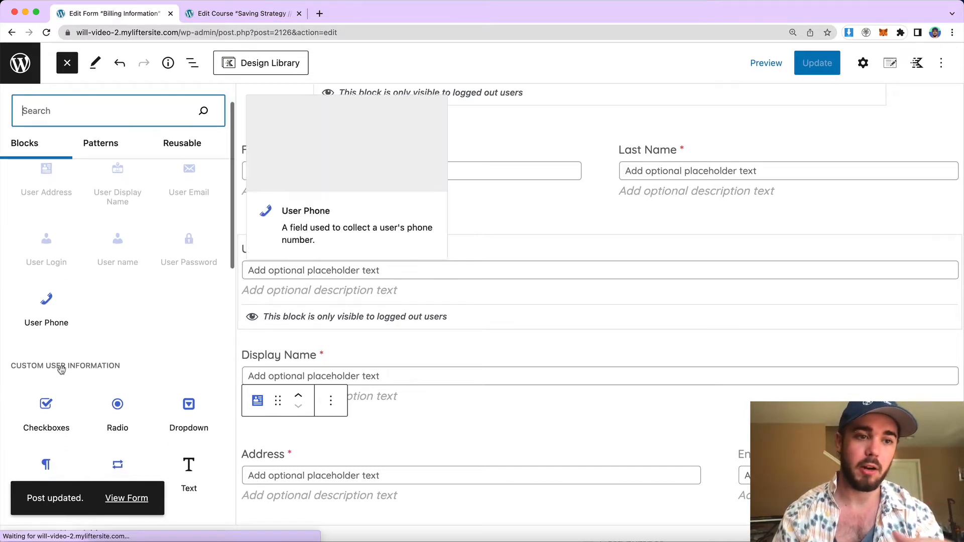
scroll(46, 351, up, 3)
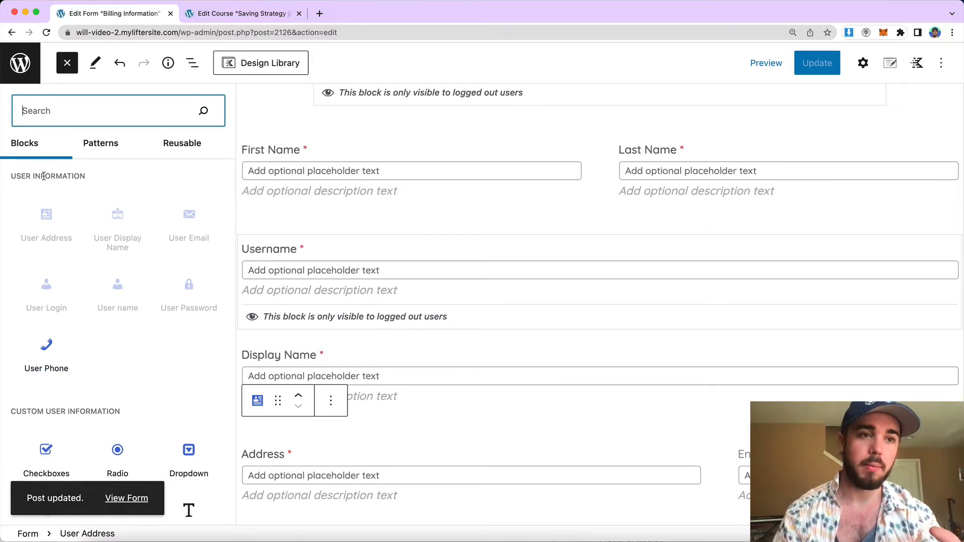
mouse_move(42, 368)
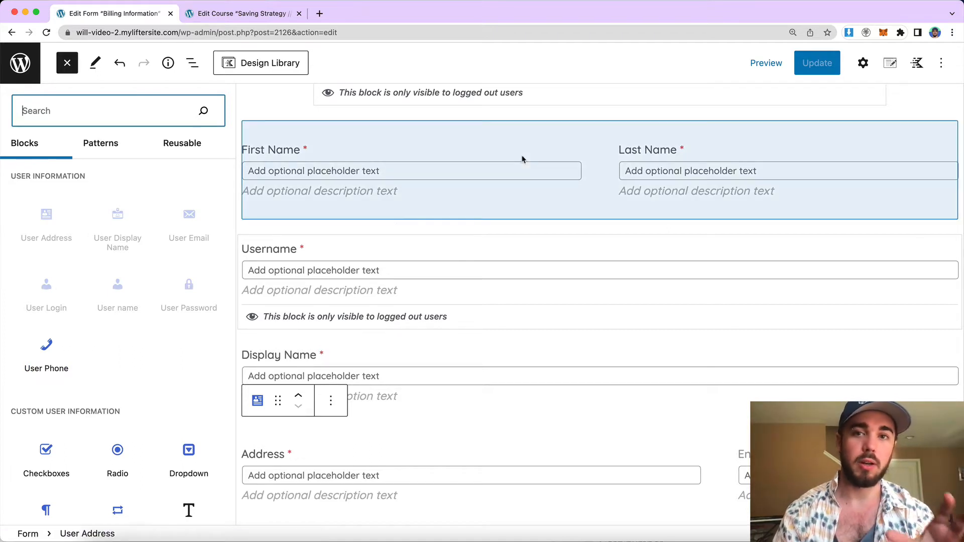
Check the username, display name and address fields on the incognito purchase page, and close that page
key(super+grave)
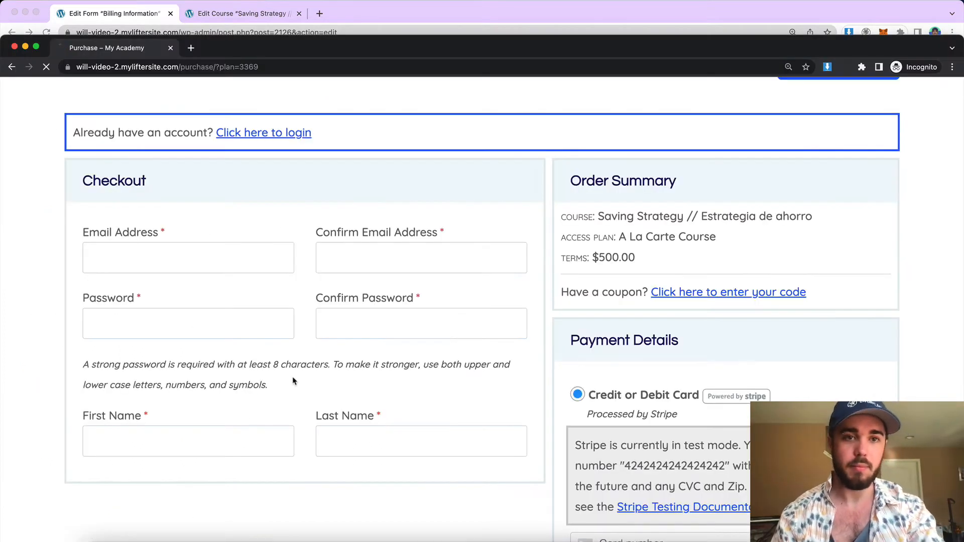
double_click(402, 60)
scroll(418, 158, down, 5)
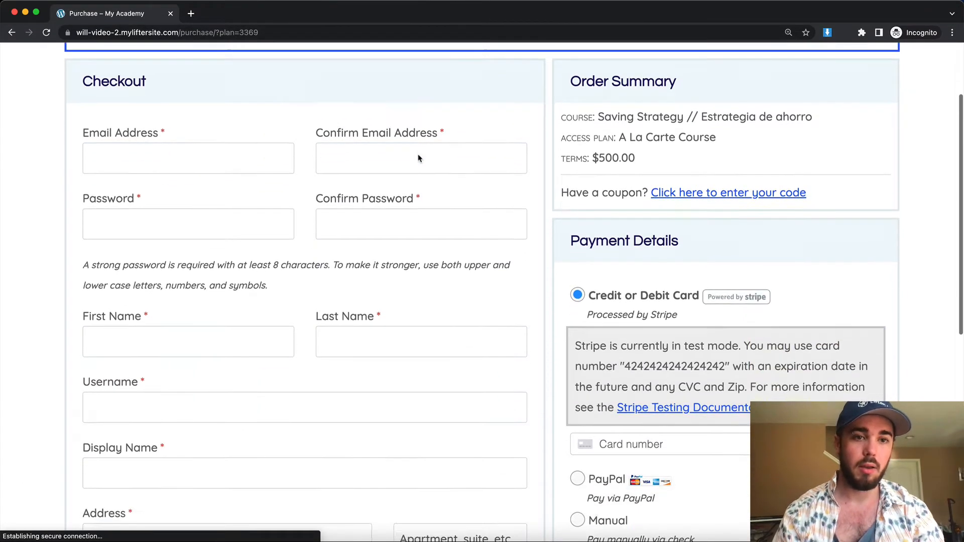
scroll(418, 158, down, 3)
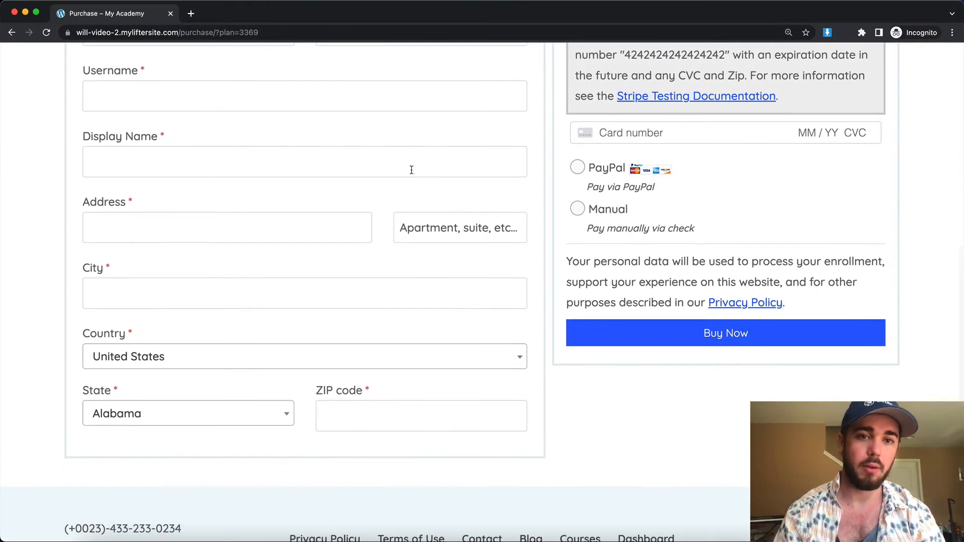
scroll(396, 195, up, 5)
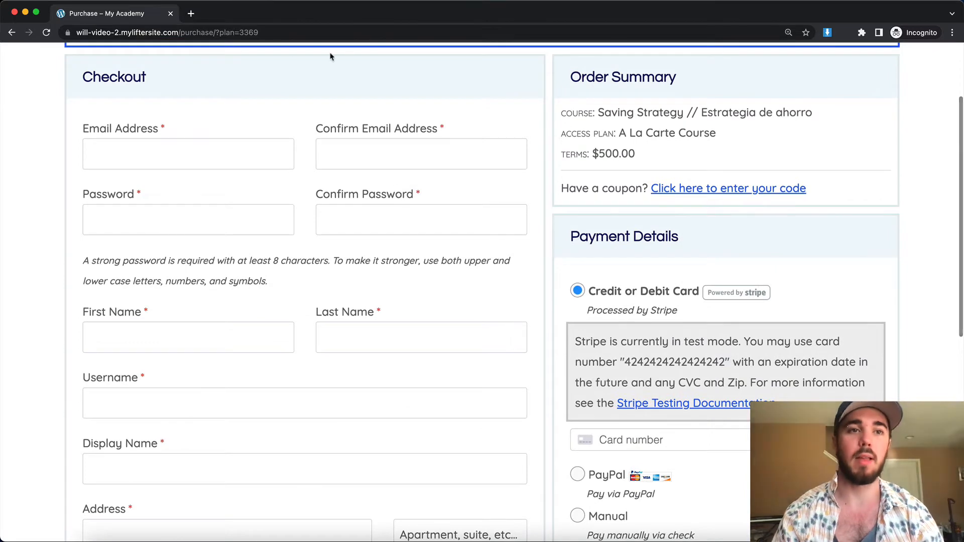
scroll(213, 122, up, 3)
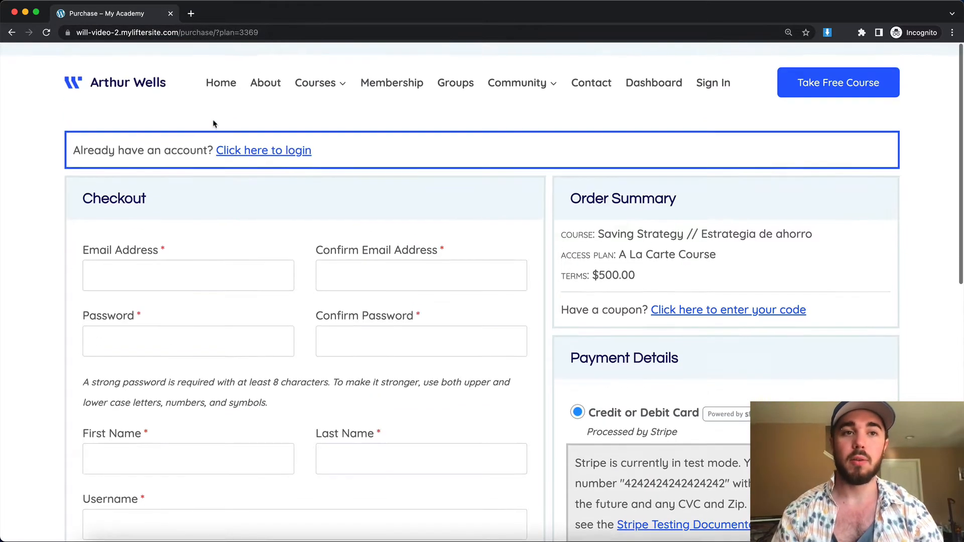
click(170, 14)
Return to the LifterLMS forms list and open the Register form for editing to view its fields
click(67, 63)
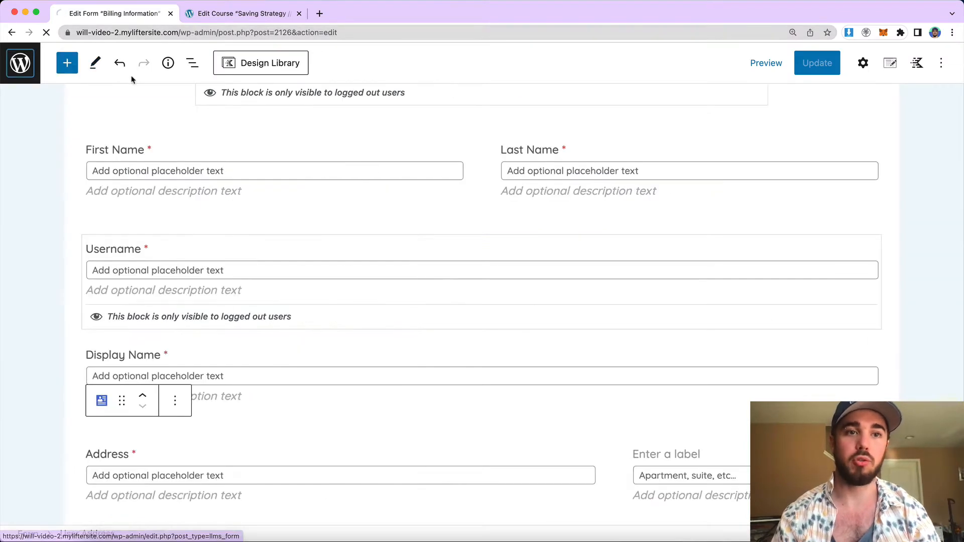
click(20, 62)
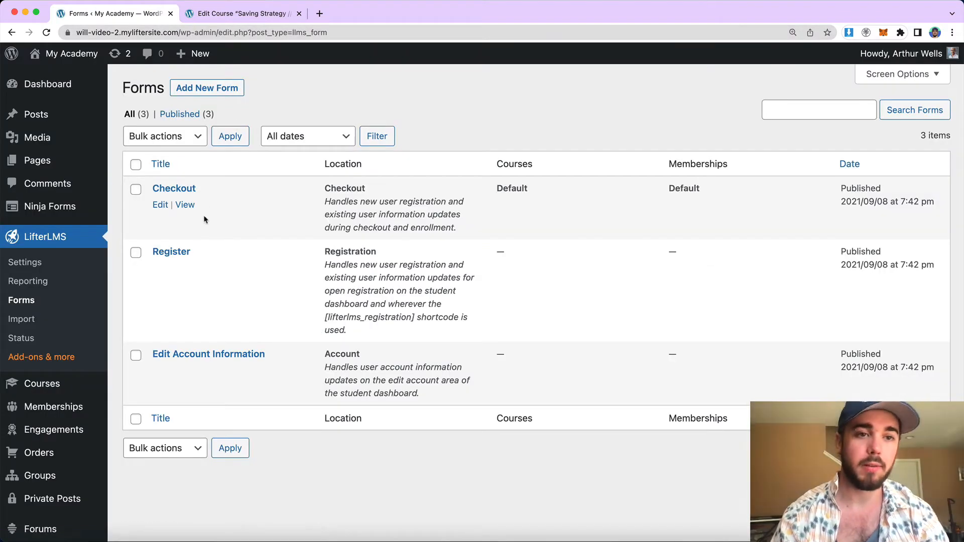
double_click(161, 253)
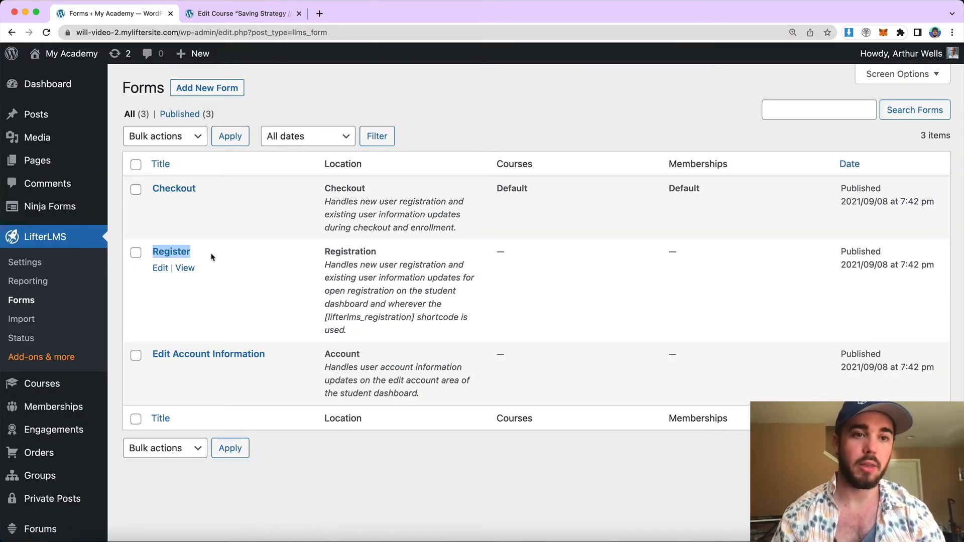
click(167, 269)
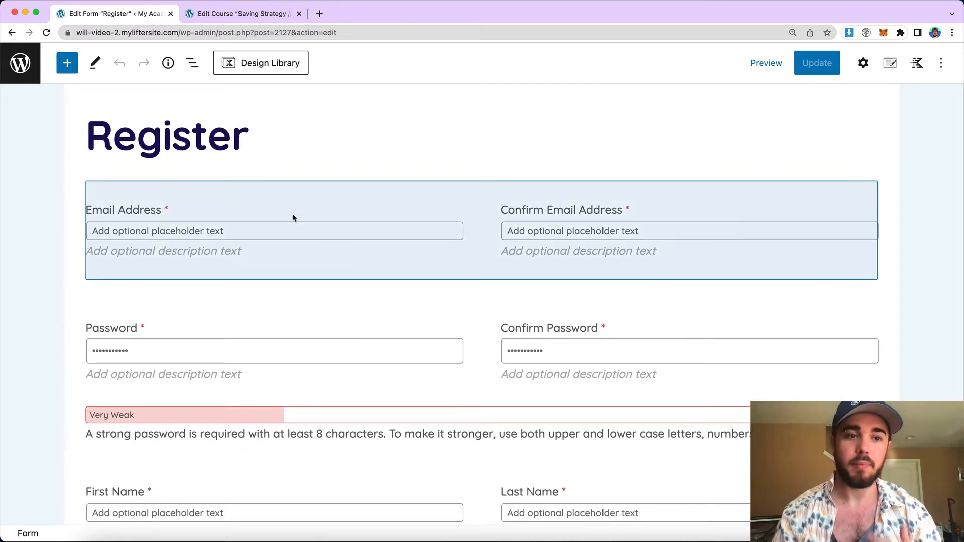
scroll(293, 217, down, 3)
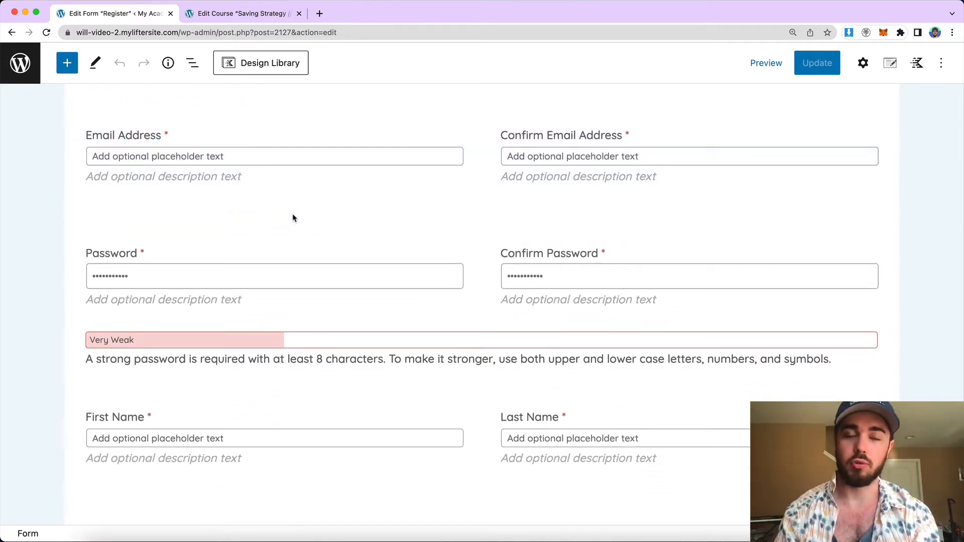
scroll(281, 205, up, 3)
Open the academy's front page in a new tab and leave the course editor for the course list
click(211, 15)
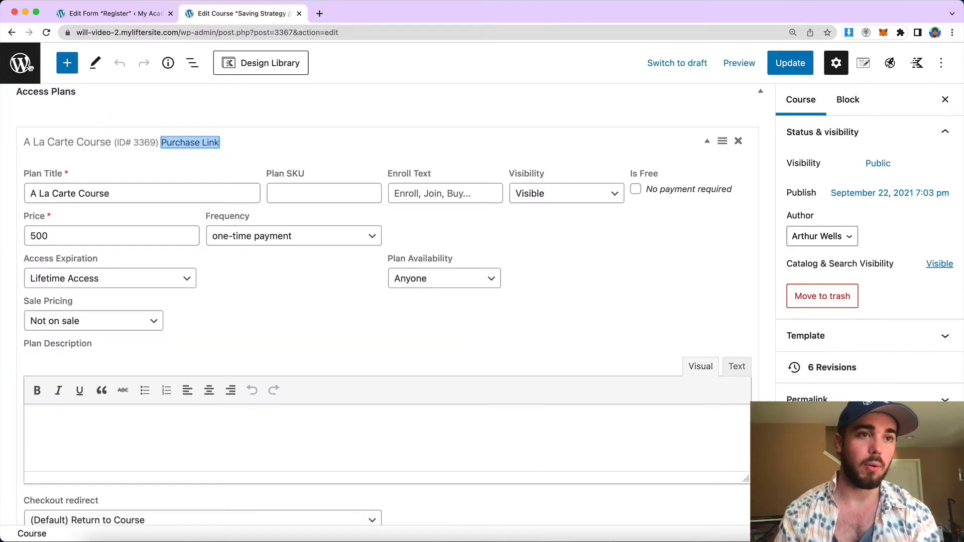
right_click(23, 60)
click(50, 66)
click(324, 15)
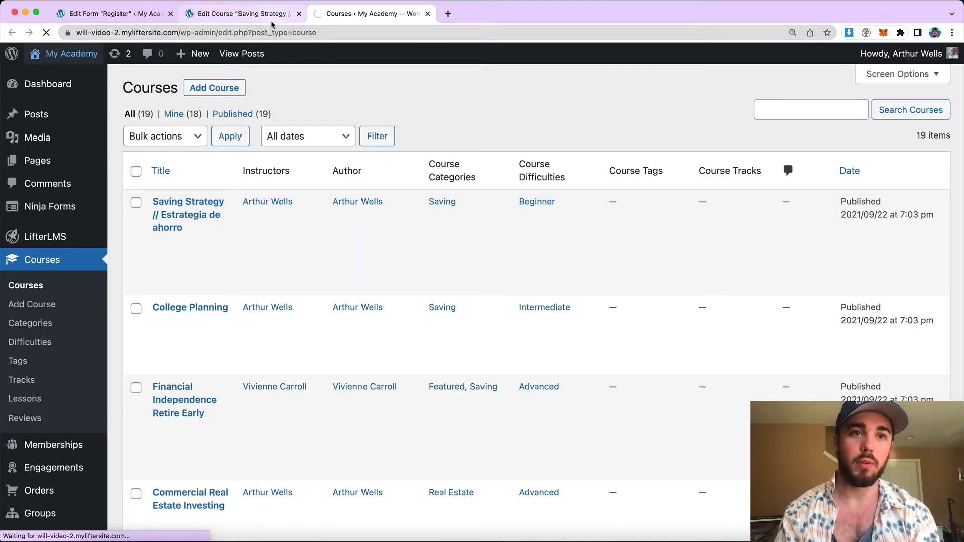
click(263, 15)
click(21, 63)
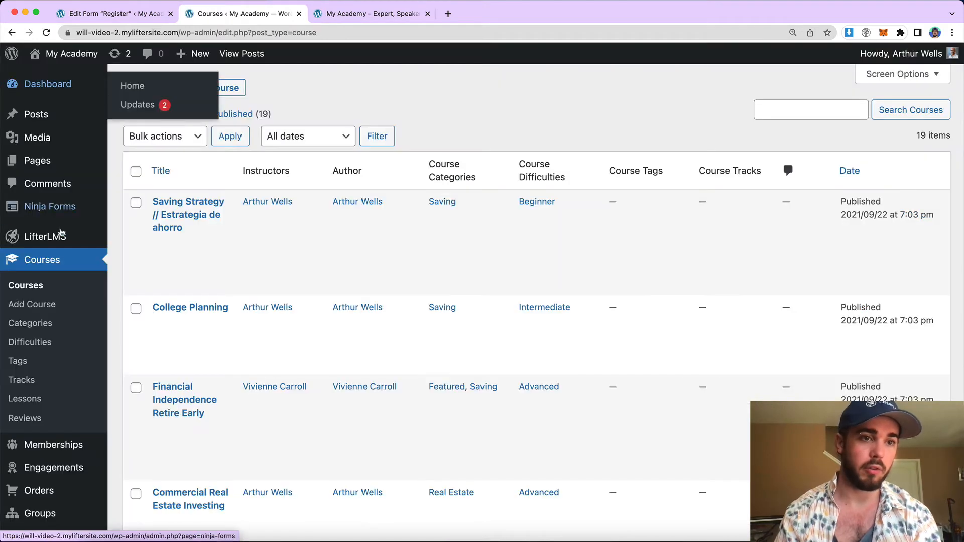
Save the LifterLMS account settings with Open Registration enabled for the Student Dashboard
mouse_move(60, 245)
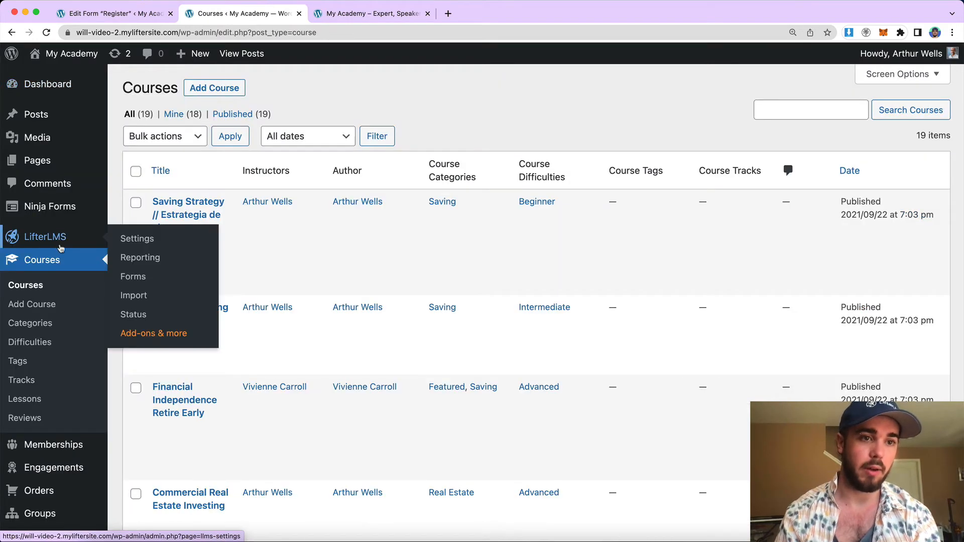
click(137, 241)
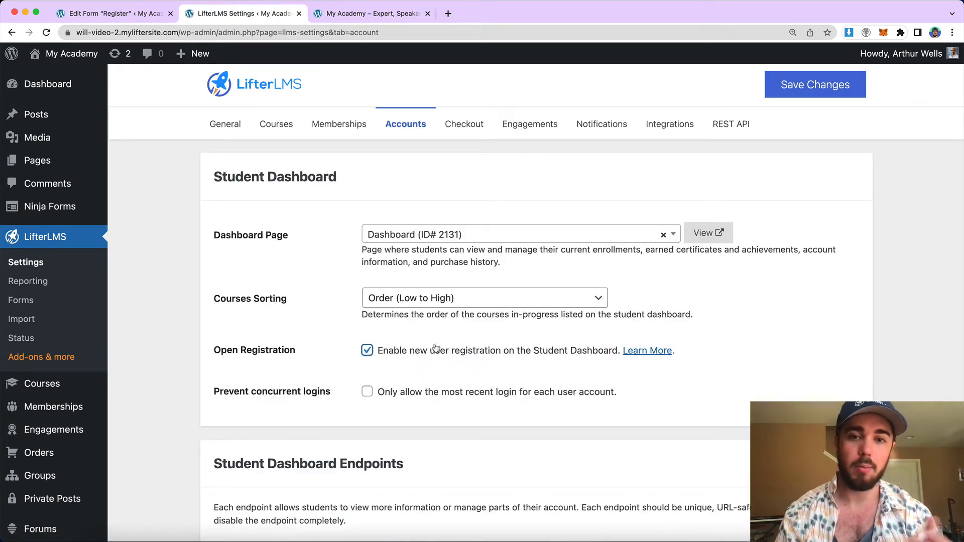
click(823, 82)
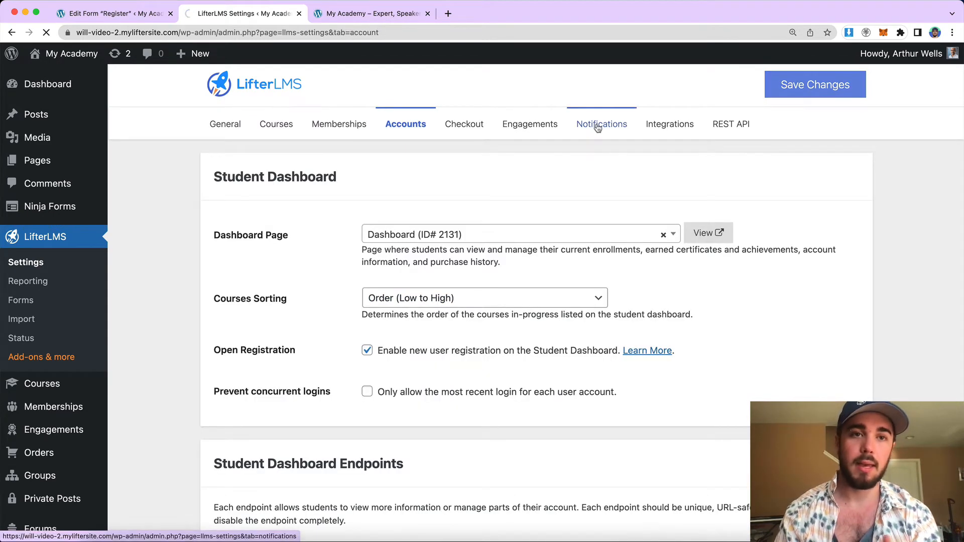
Open the site's student Dashboard page, copy its address and load it in a new incognito window
click(333, 13)
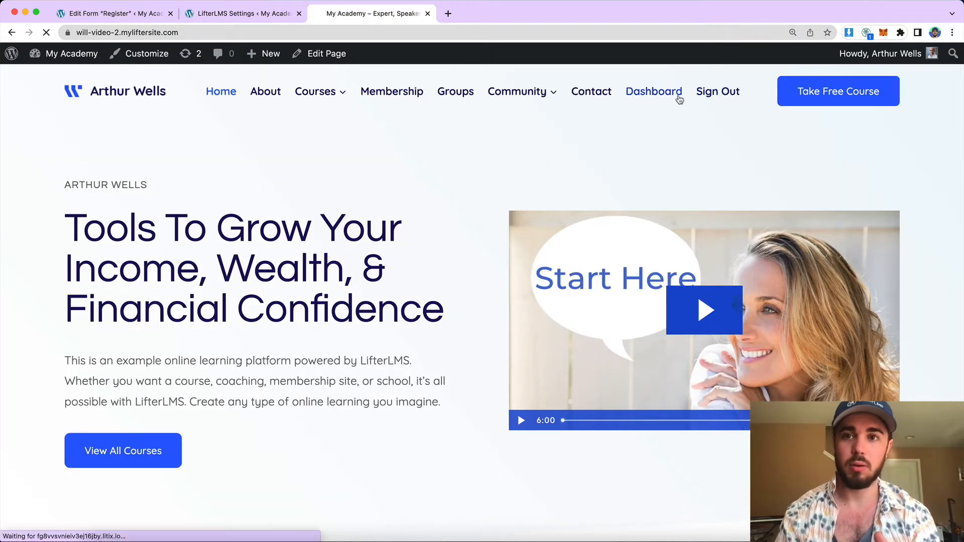
click(678, 98)
click(627, 31)
key(super+c)
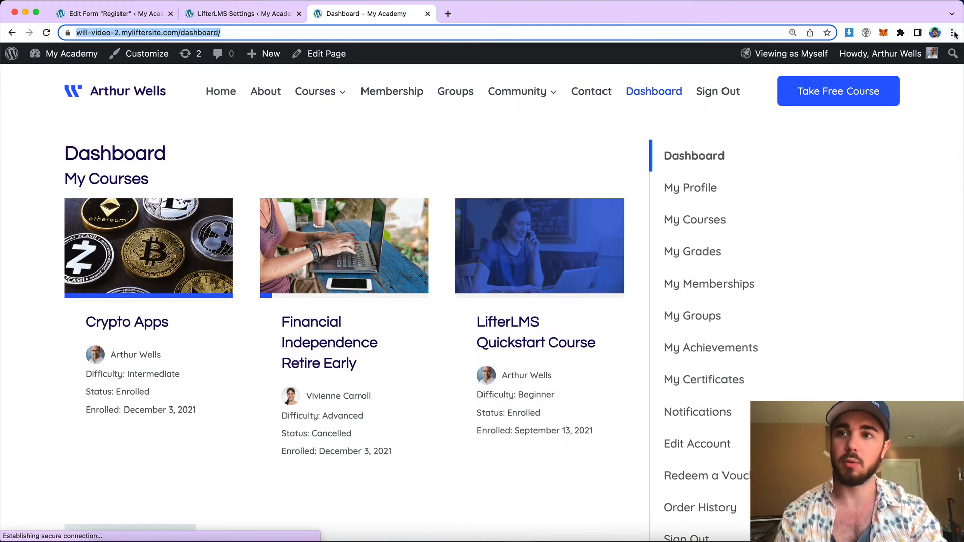
click(953, 32)
click(803, 82)
key(super+v)
key(Return)
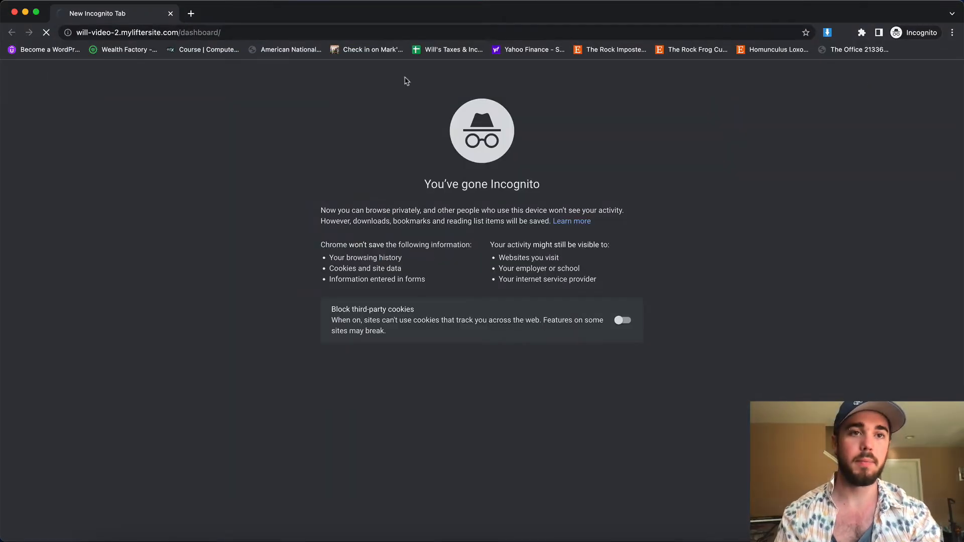
Examine the Register form's fields on the logged-out dashboard page and expand the voucher code field
scroll(290, 196, down, 3)
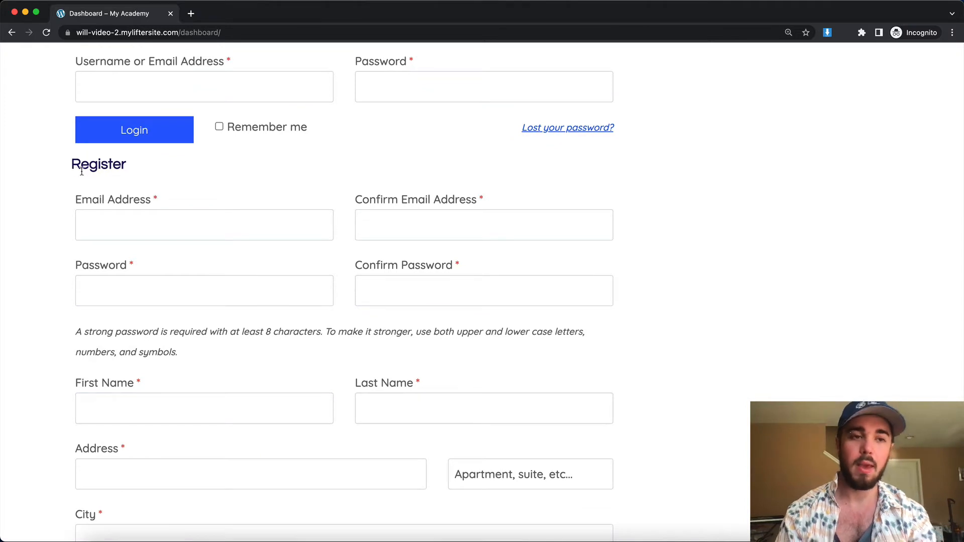
double_click(82, 171)
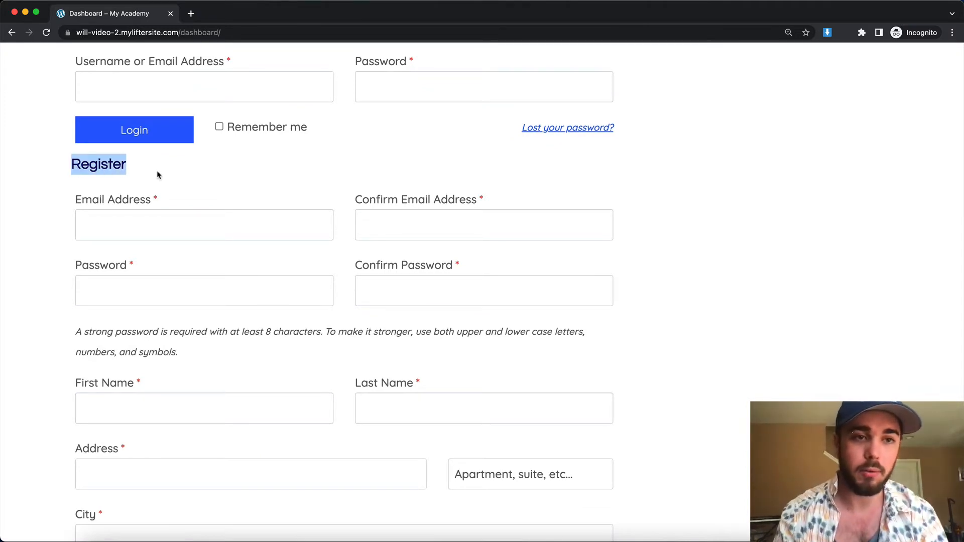
scroll(153, 171, down, 1)
click(96, 135)
scroll(93, 129, down, 2)
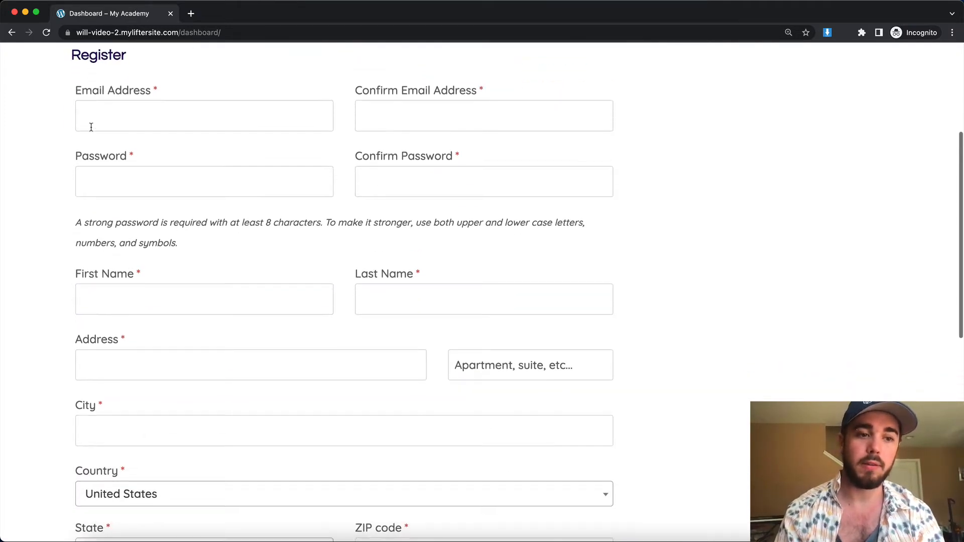
scroll(91, 127, down, 3)
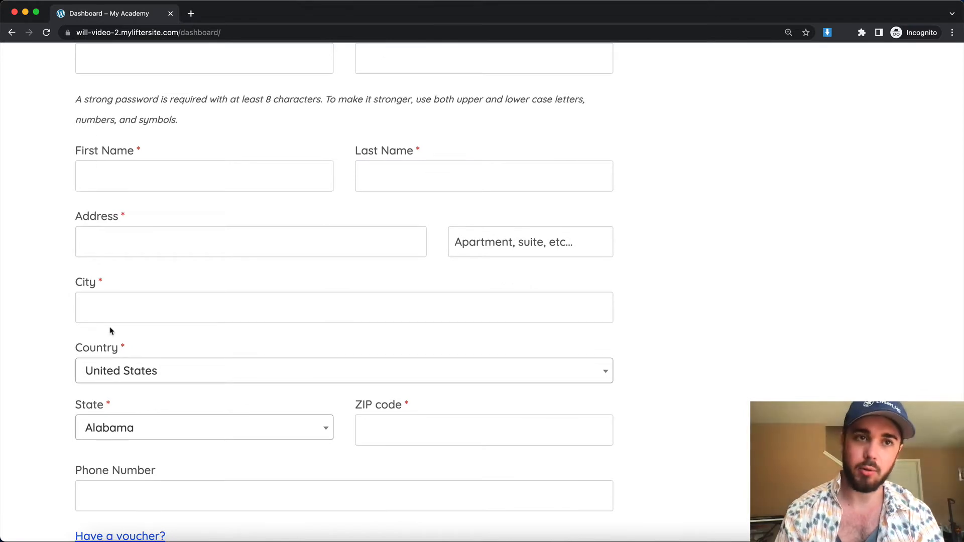
scroll(112, 361, down, 2)
click(110, 435)
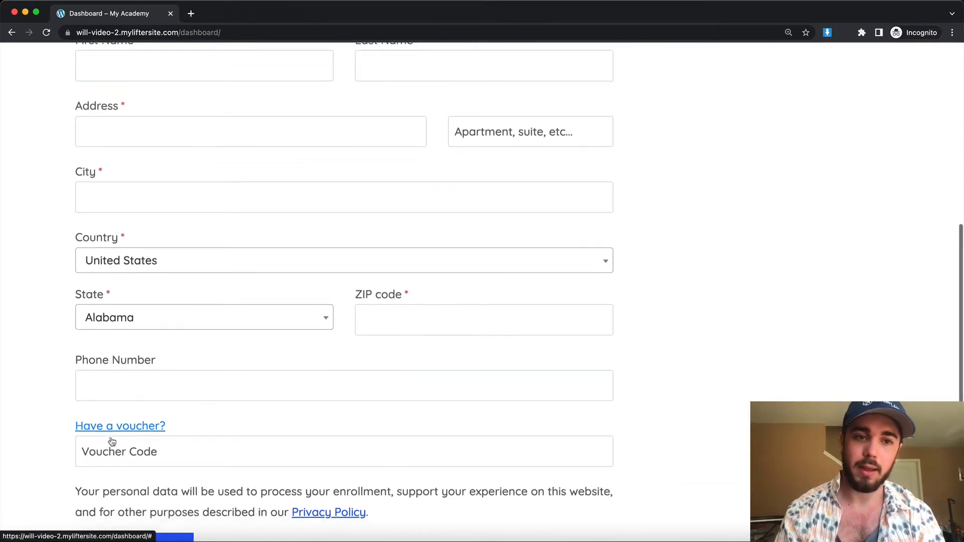
scroll(110, 440, up, 3)
scroll(111, 441, up, 5)
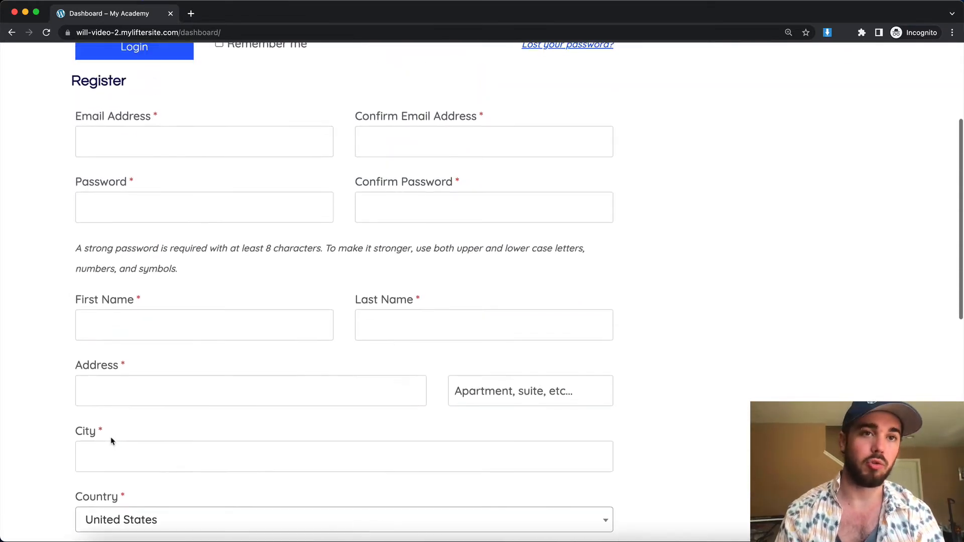
scroll(179, 283, up, 1)
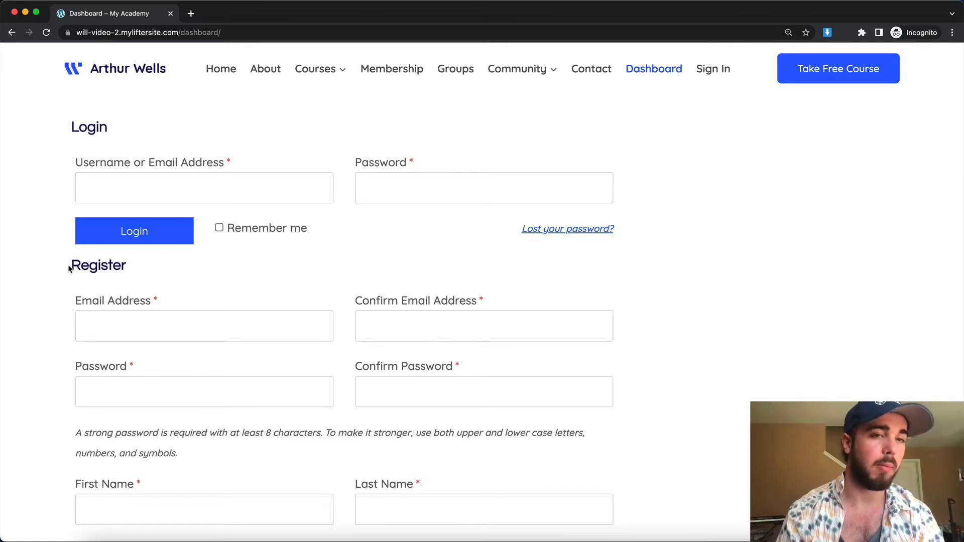
Return to the Register form editor and compare its password, name and address fields with the dashboard page
drag(244, 17, 244, 48)
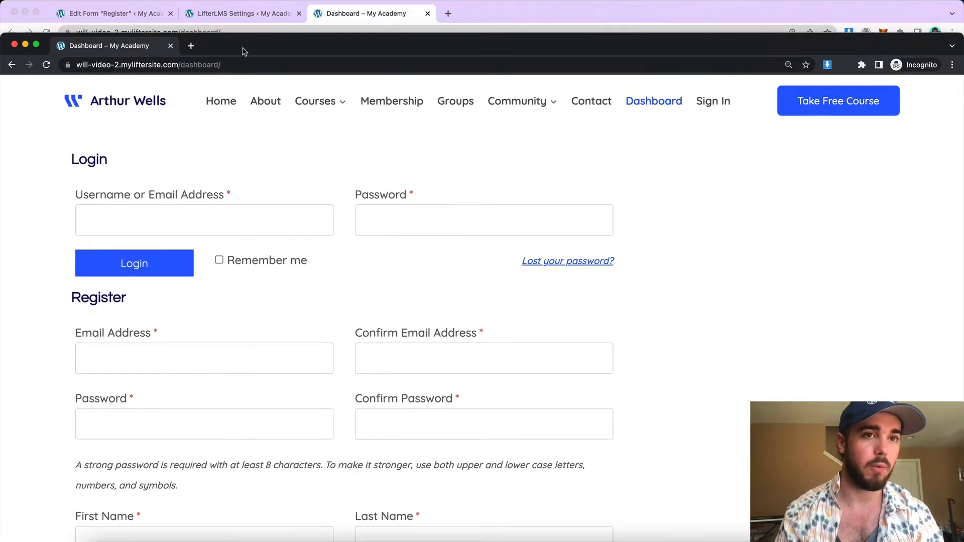
click(144, 15)
scroll(96, 159, down, 5)
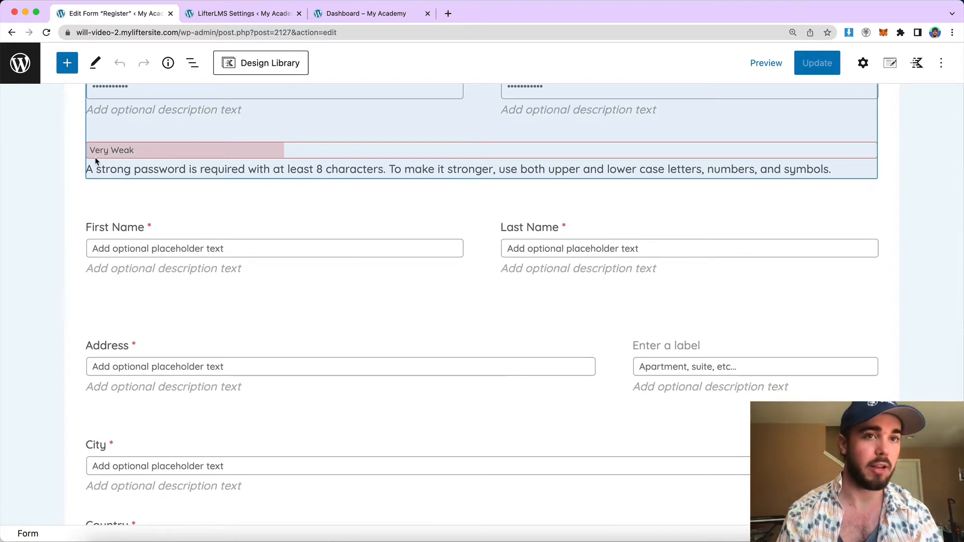
scroll(95, 160, down, 2)
scroll(96, 160, up, 2)
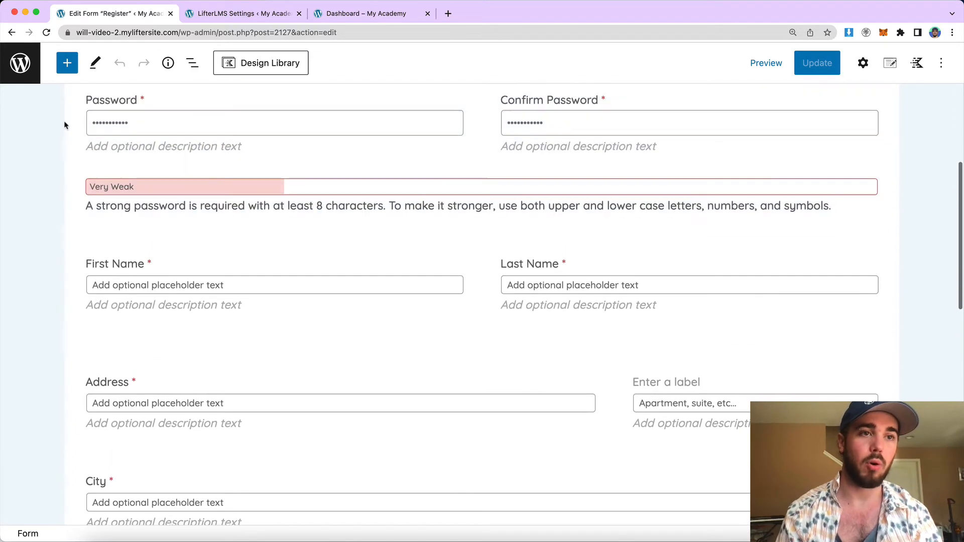
Compare the Register form's fields in the editor with those on the logged-out dashboard page, down to the Register button
scroll(109, 132, up, 4)
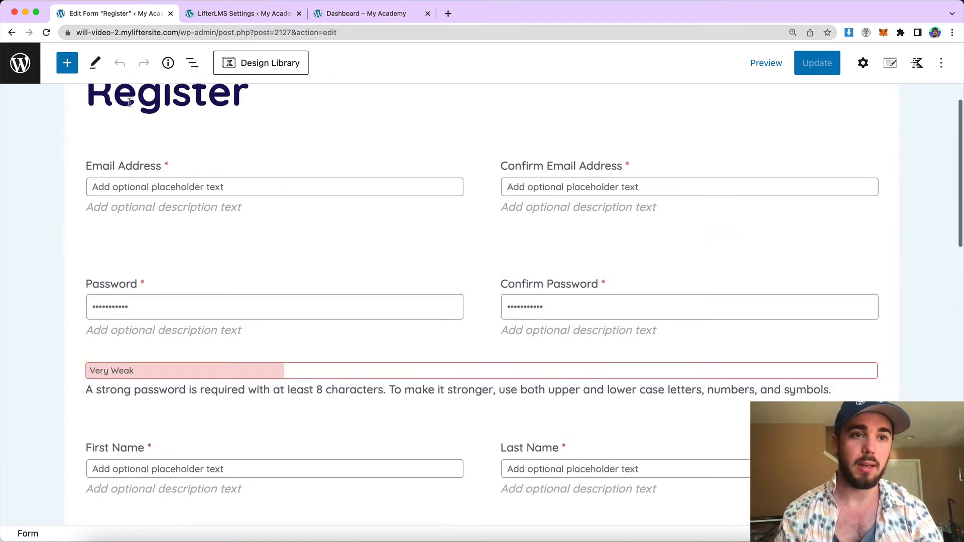
key(super+grave)
scroll(211, 280, down, 5)
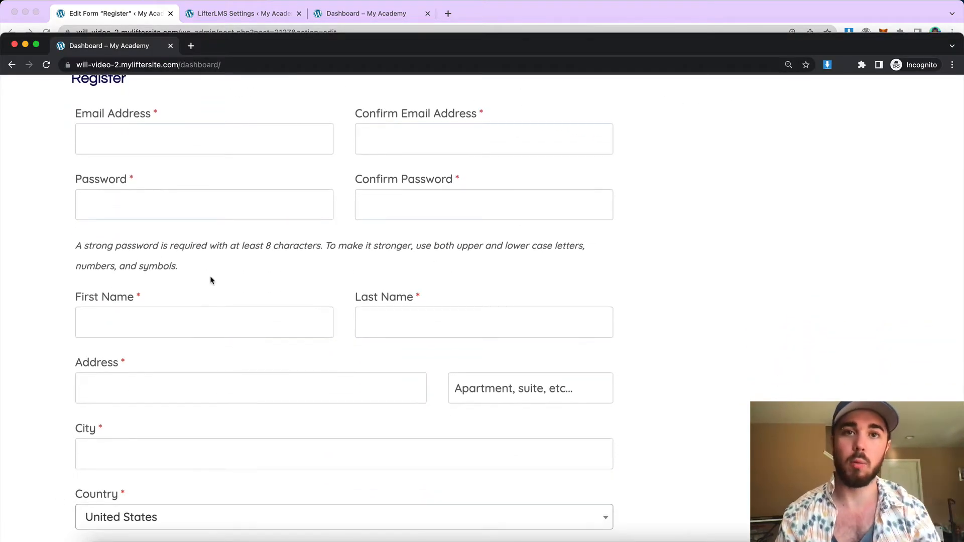
scroll(211, 280, down, 7)
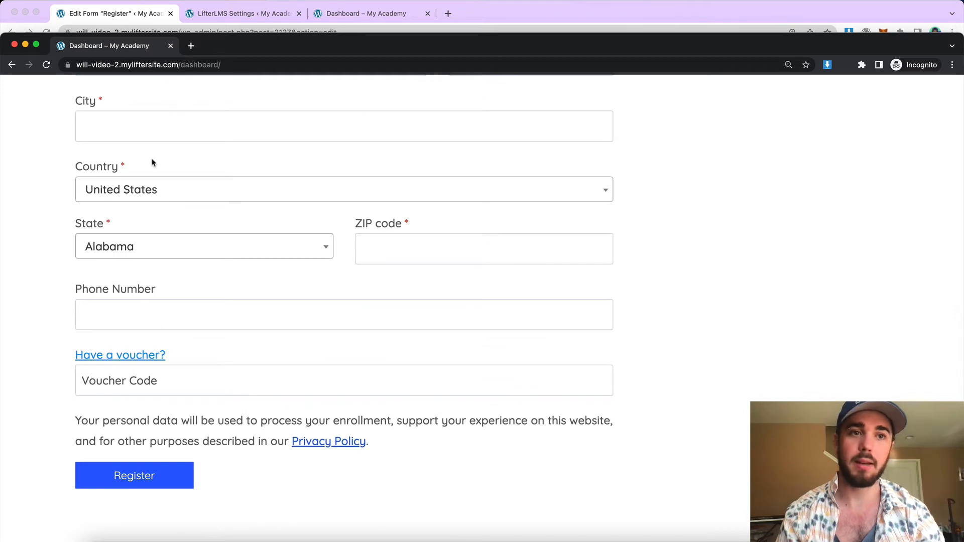
Return to the Register form editor and shorten the First Name and Last Name labels to "First" and "Last"
click(105, 35)
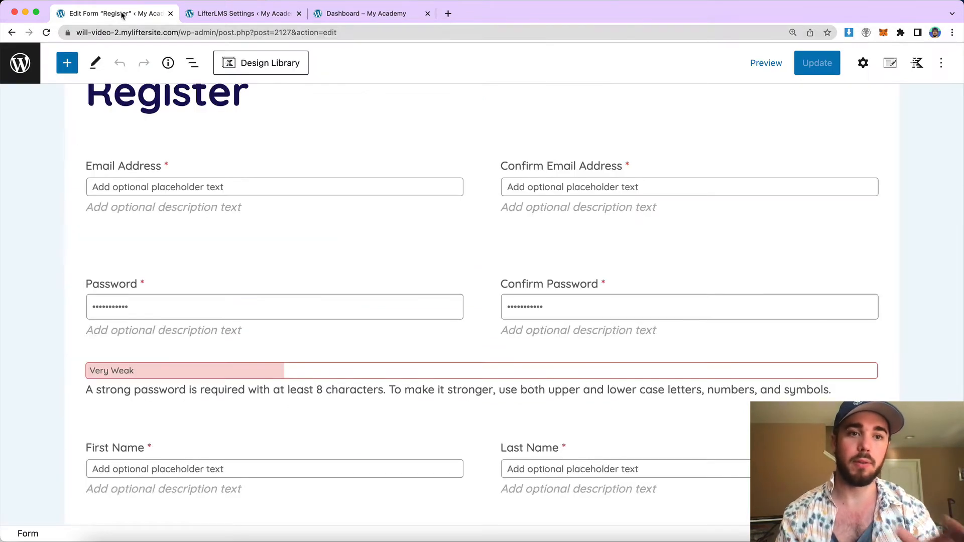
click(104, 284)
click(105, 284)
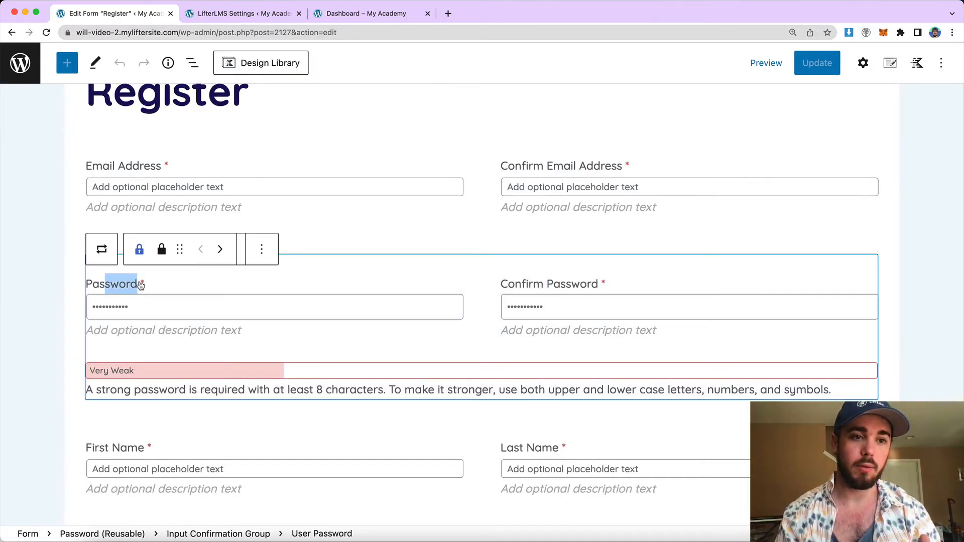
scroll(136, 288, down, 2)
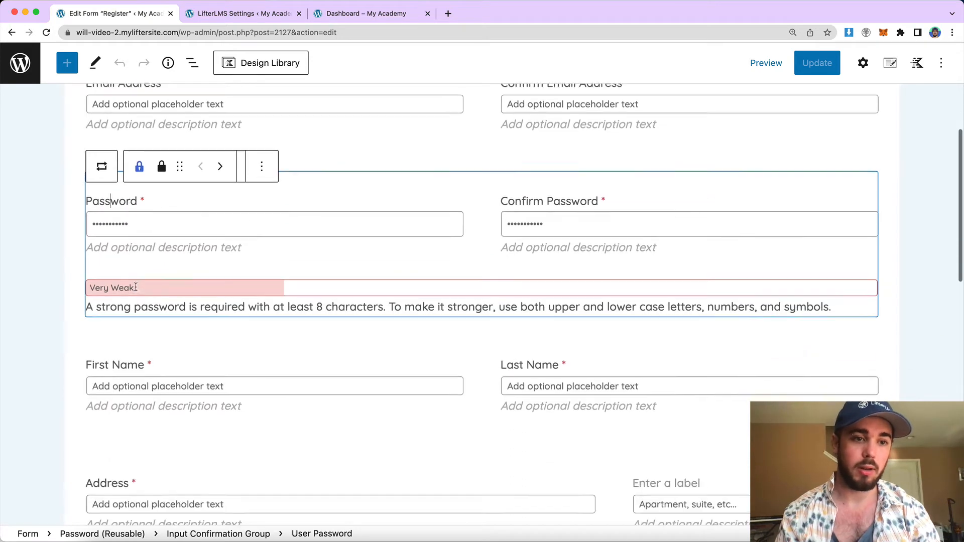
double_click(129, 354)
key(BackSpace)
key(BackSpace)
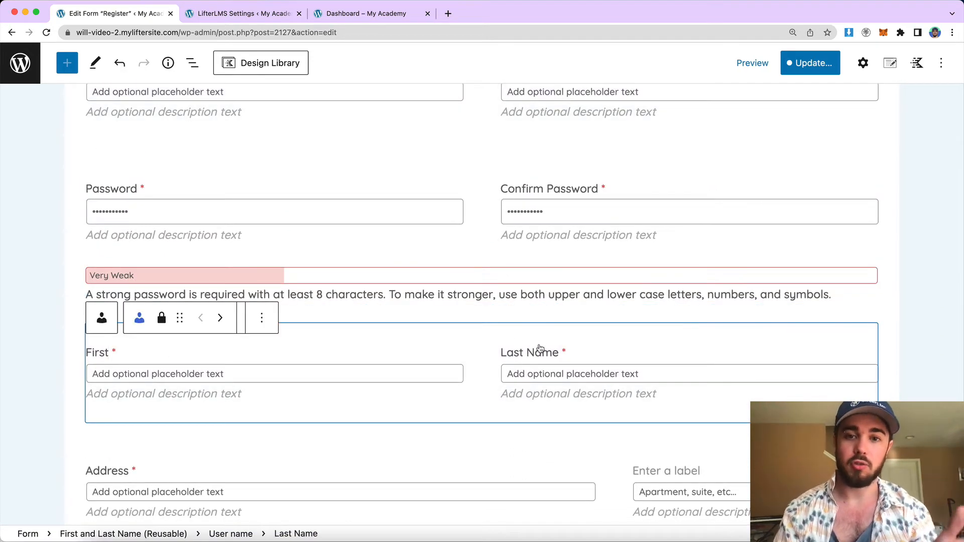
double_click(539, 349)
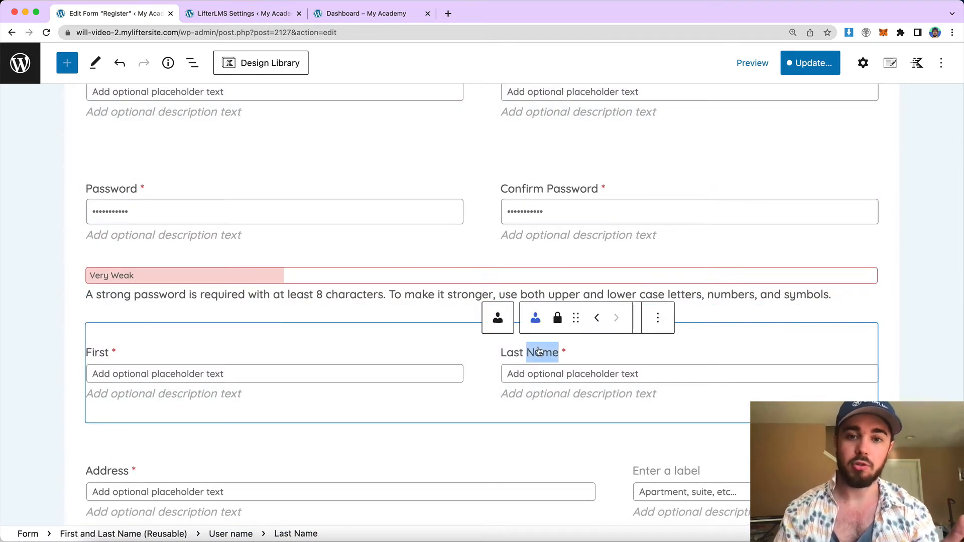
key(BackSpace)
key(BackSpace)
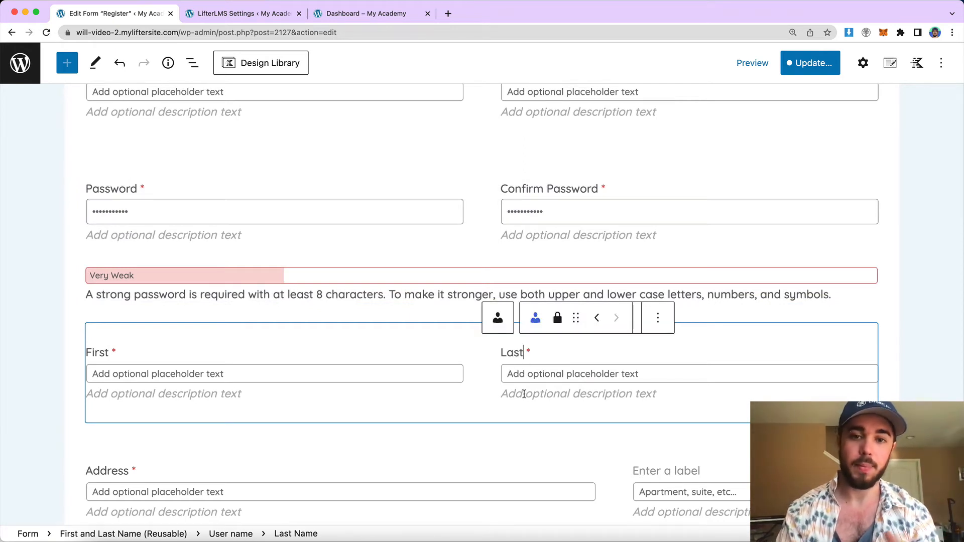
Give the First field the description "Your first name" and a sample first name as placeholder text
click(156, 392)
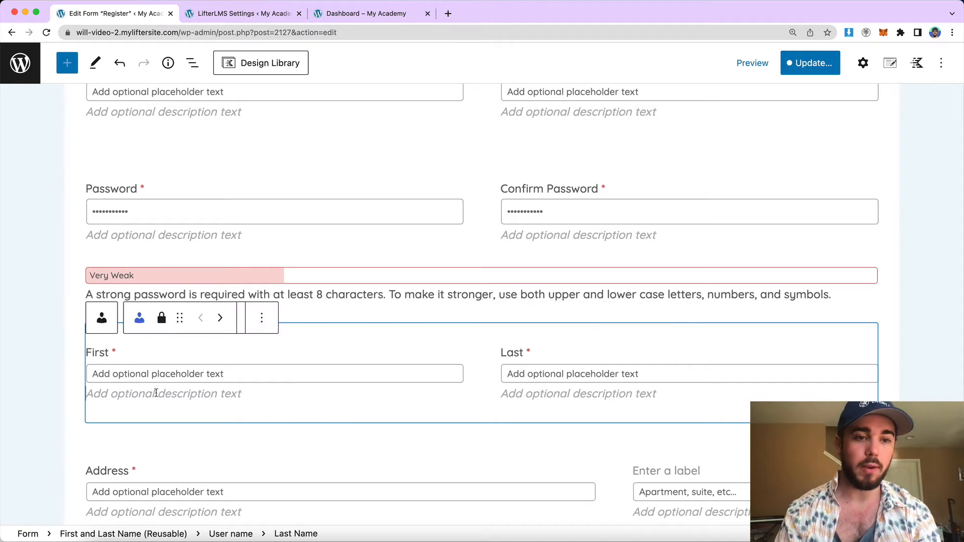
scroll(231, 393, down, 1)
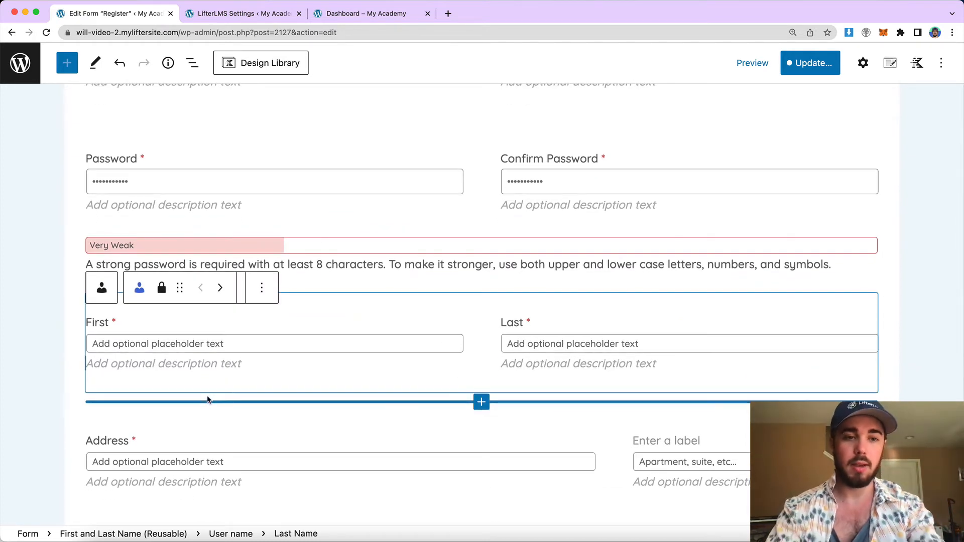
text(Your first name)
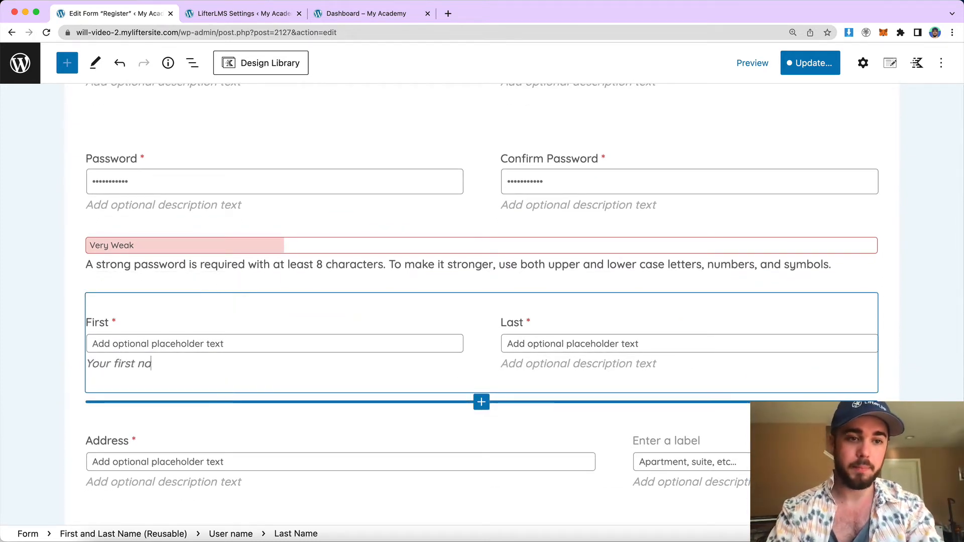
click(174, 348)
text(Bil)
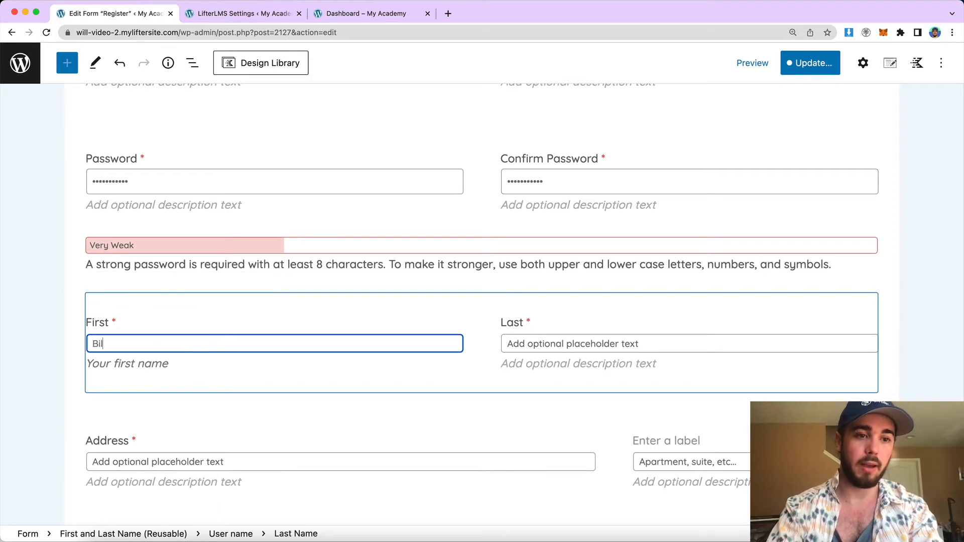
text(lly)
Save the changes to the First and Last Name reusable block and reload the logged-out dashboard page in the incognito window
click(809, 62)
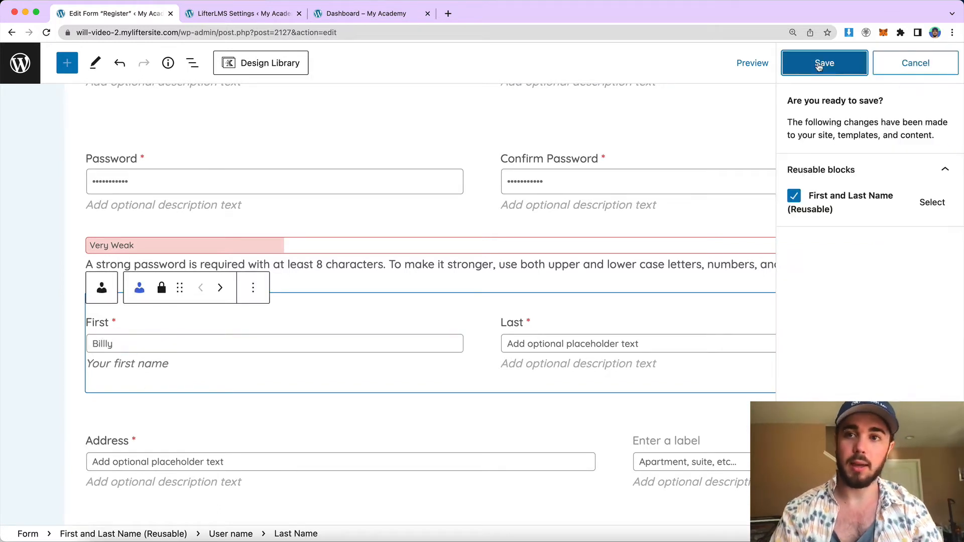
click(824, 63)
click(65, 540)
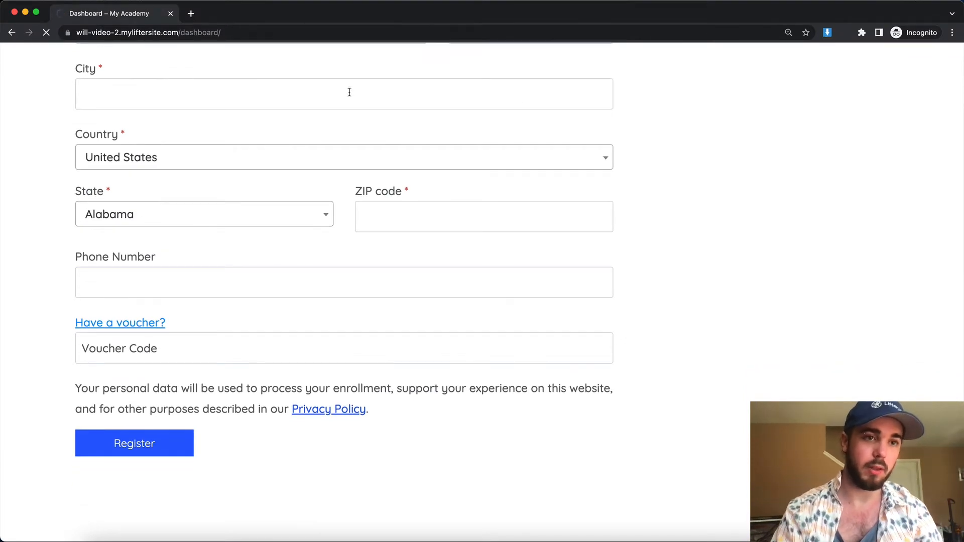
Examine the First field's label, placeholder and description and the Last label on the logged-out dashboard page
scroll(279, 150, up, 7)
scroll(283, 151, down, 2)
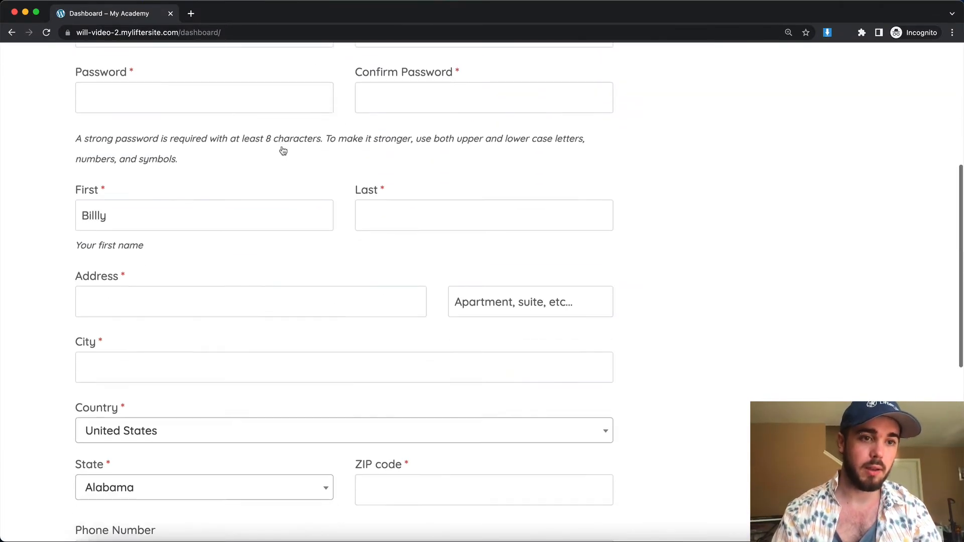
scroll(86, 207, up, 3)
click(158, 219)
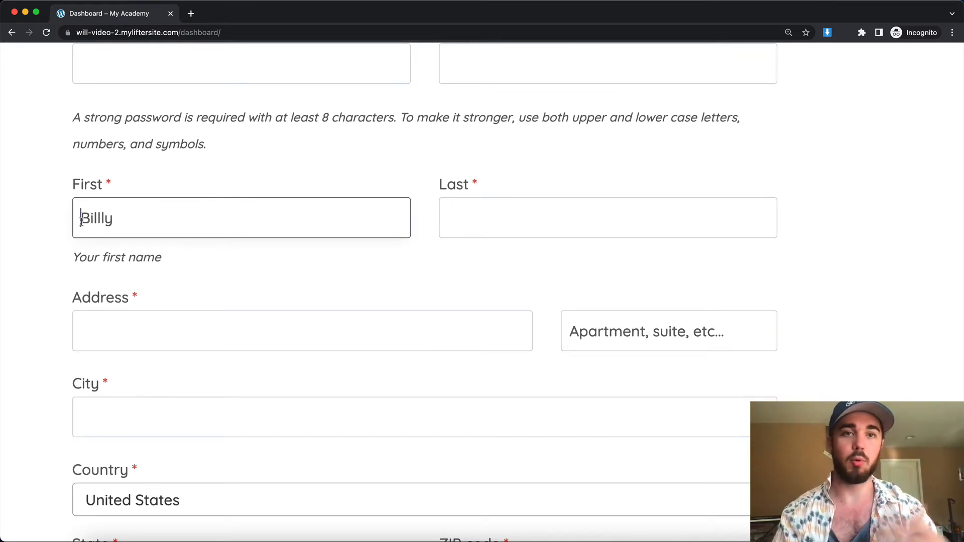
drag(74, 186, 100, 191)
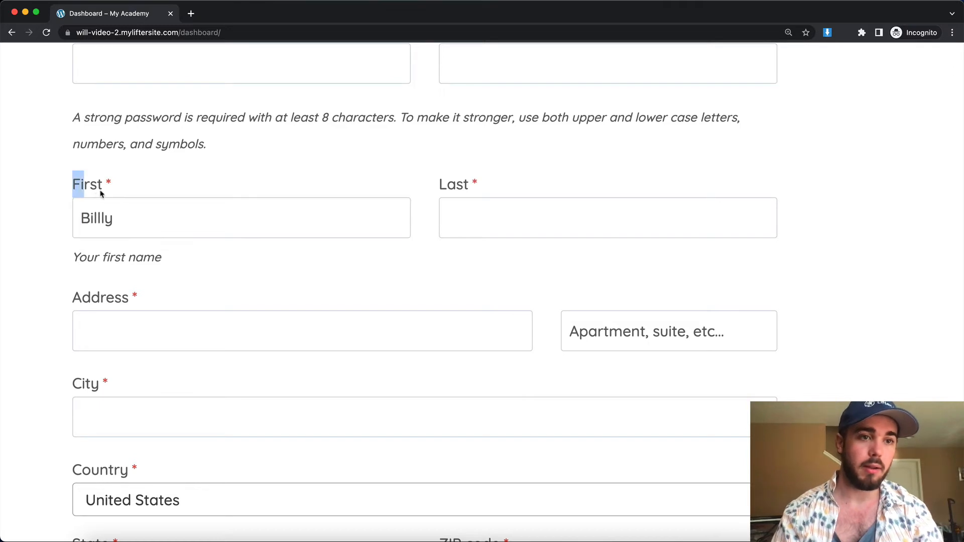
triple_click(98, 258)
click(186, 256)
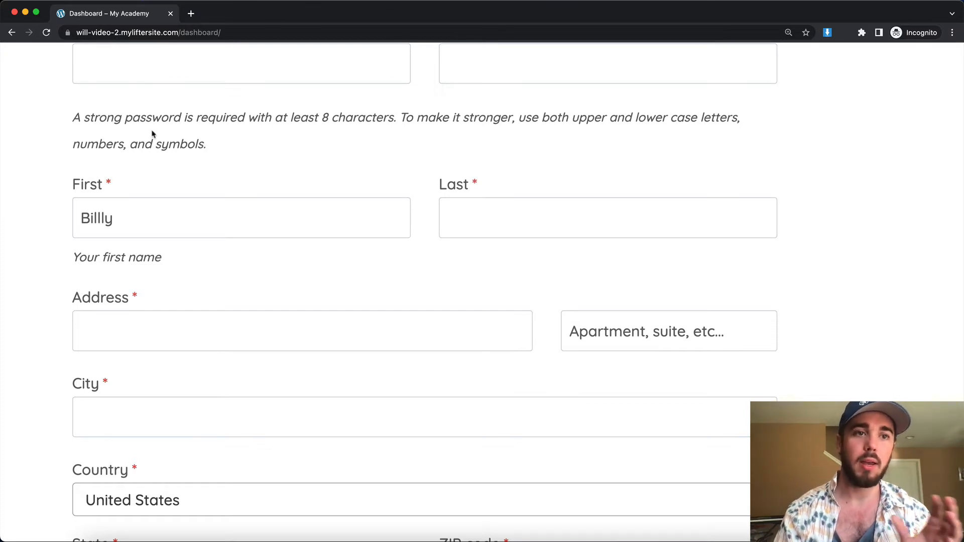
scroll(152, 133, up, 2)
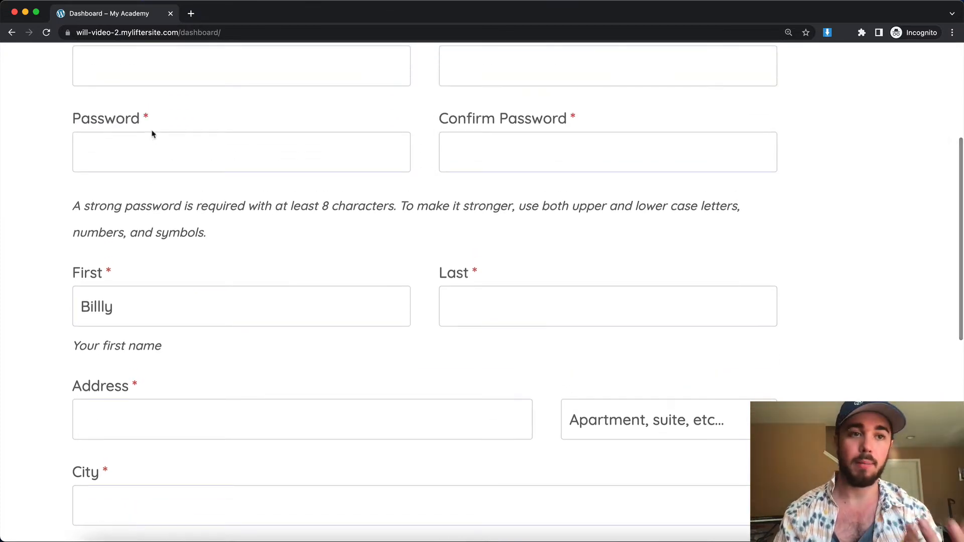
Close the incognito dashboard page, go back to the LifterLMS Forms list and open the Edit Account Information form for editing
click(170, 14)
click(354, 55)
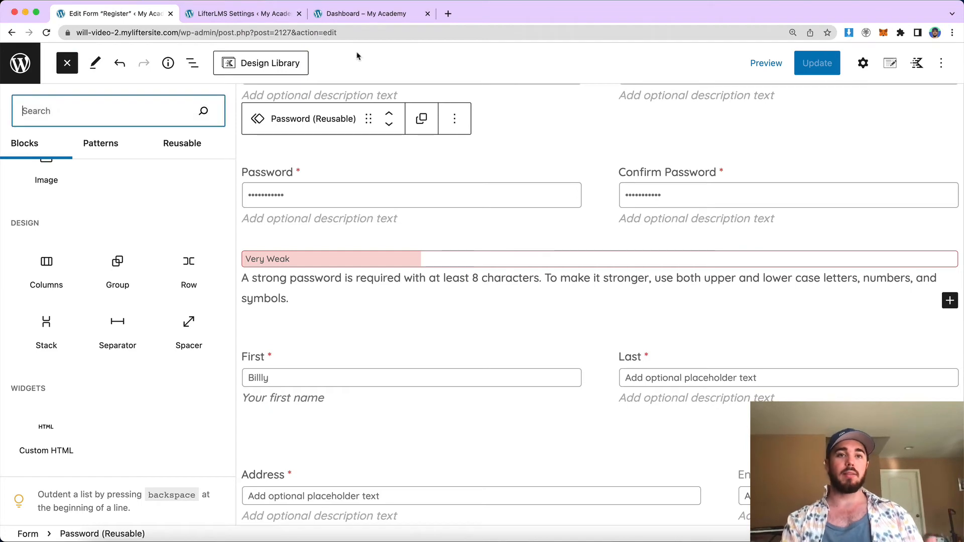
click(25, 74)
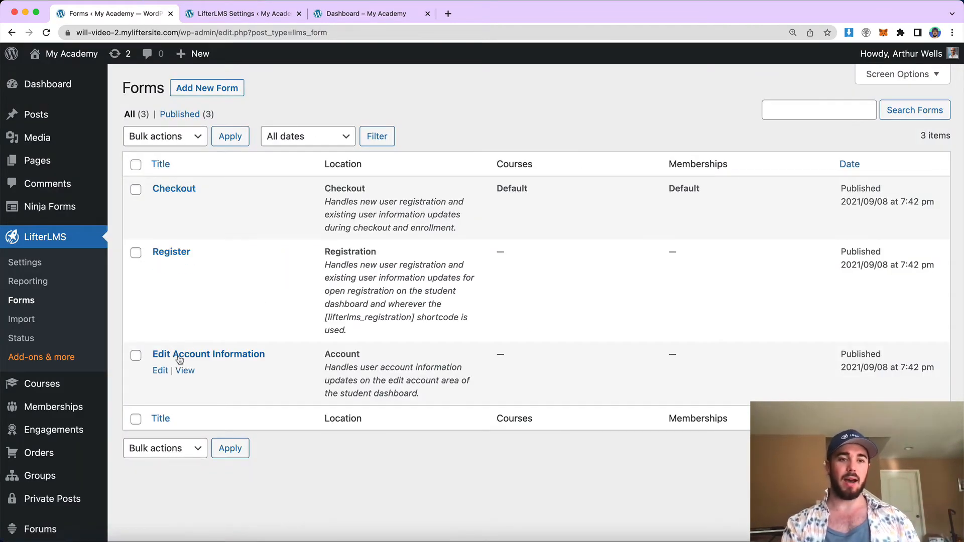
click(161, 371)
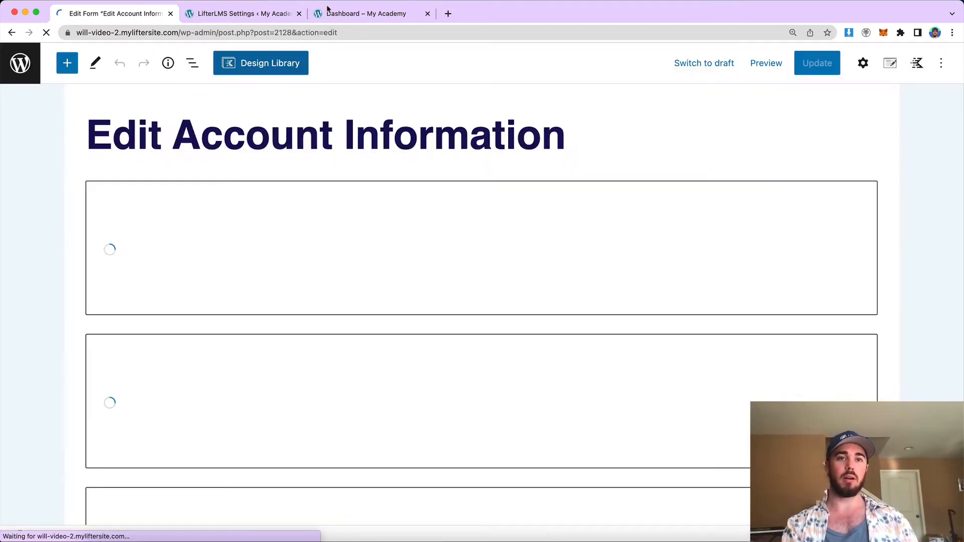
Switch to the logged-in student Dashboard page and open its Edit Account section
click(327, 11)
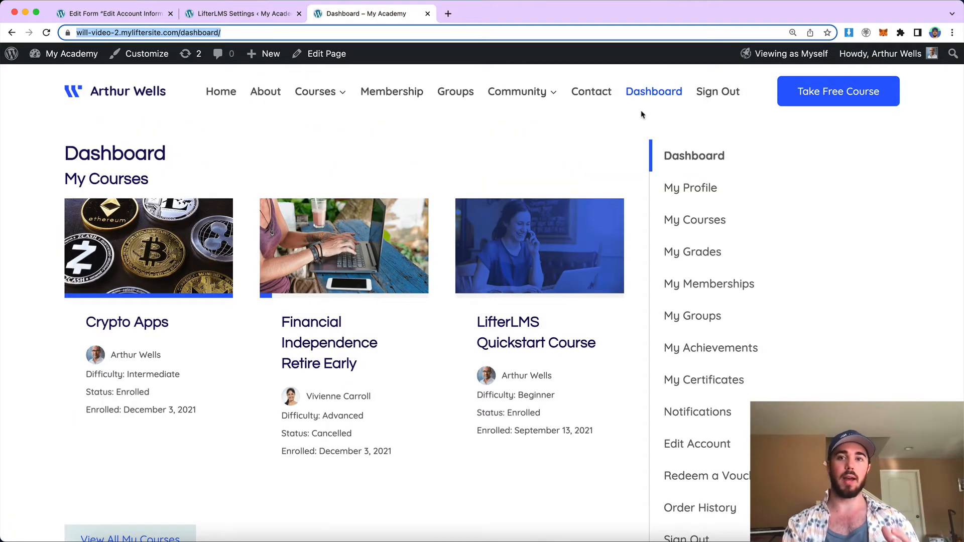
click(626, 131)
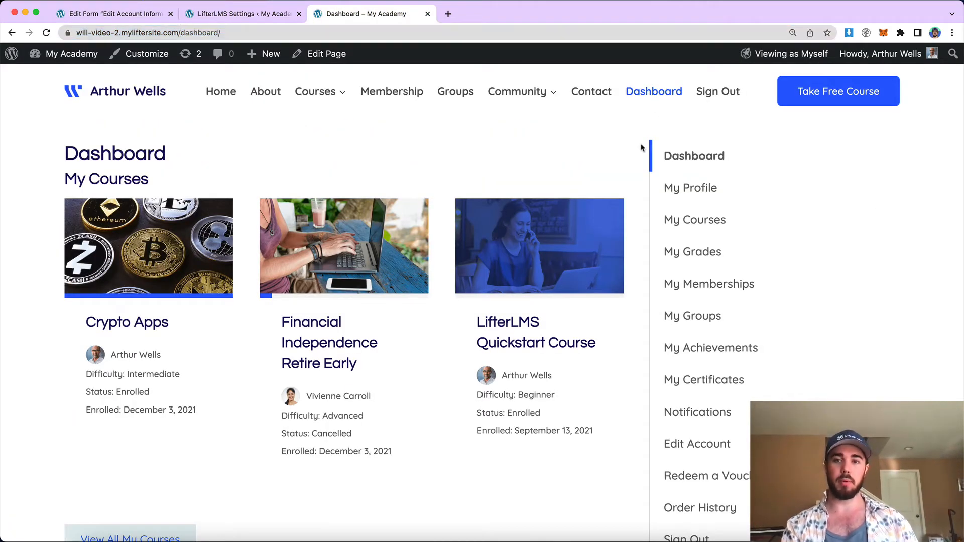
scroll(674, 256, down, 3)
click(673, 351)
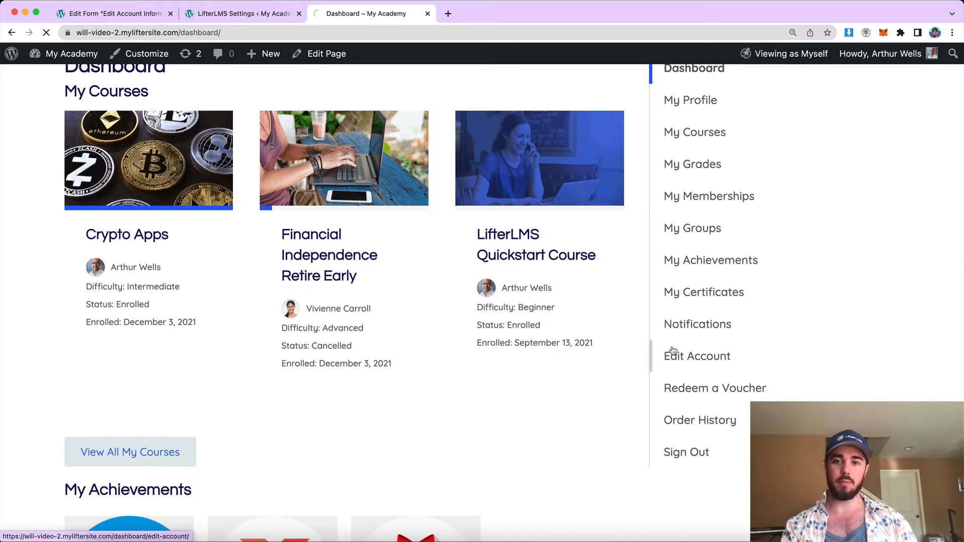
scroll(295, 298, down, 2)
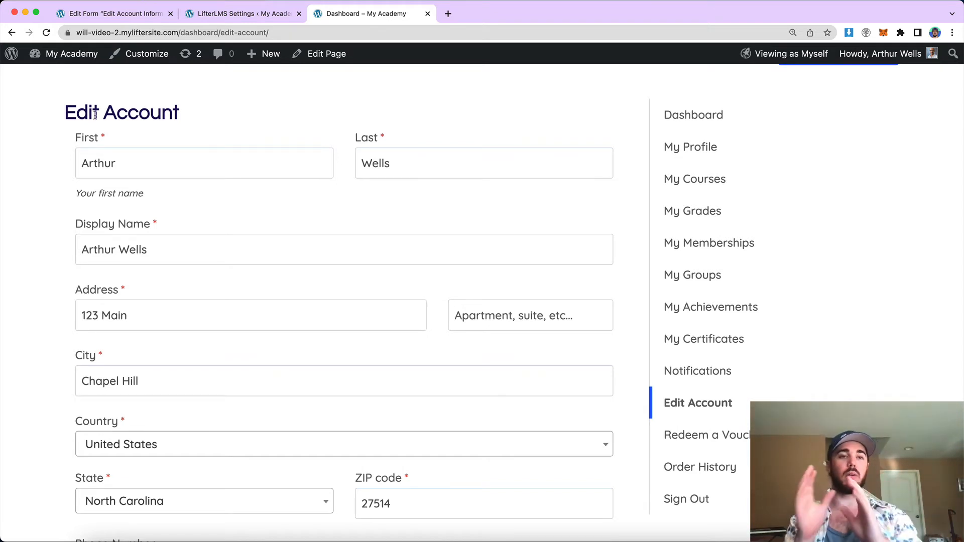
Examine the First and Last name fields and the description text on the Edit Account page
drag(75, 141, 123, 143)
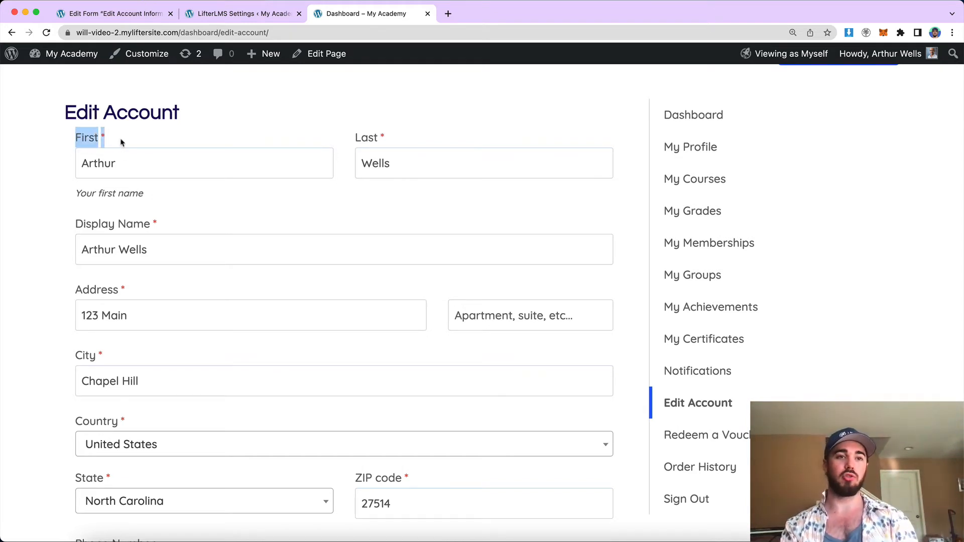
click(131, 108)
key(super+equal)
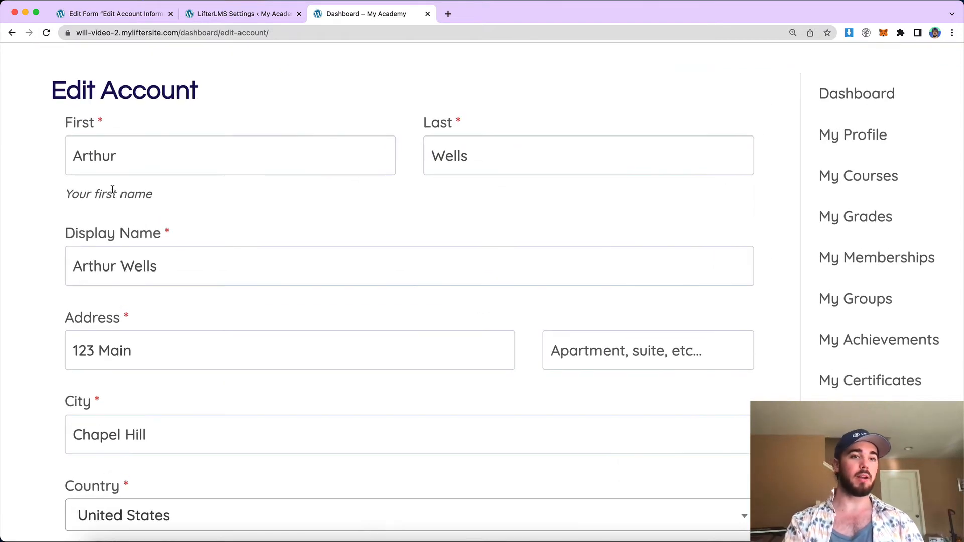
drag(65, 124, 97, 127)
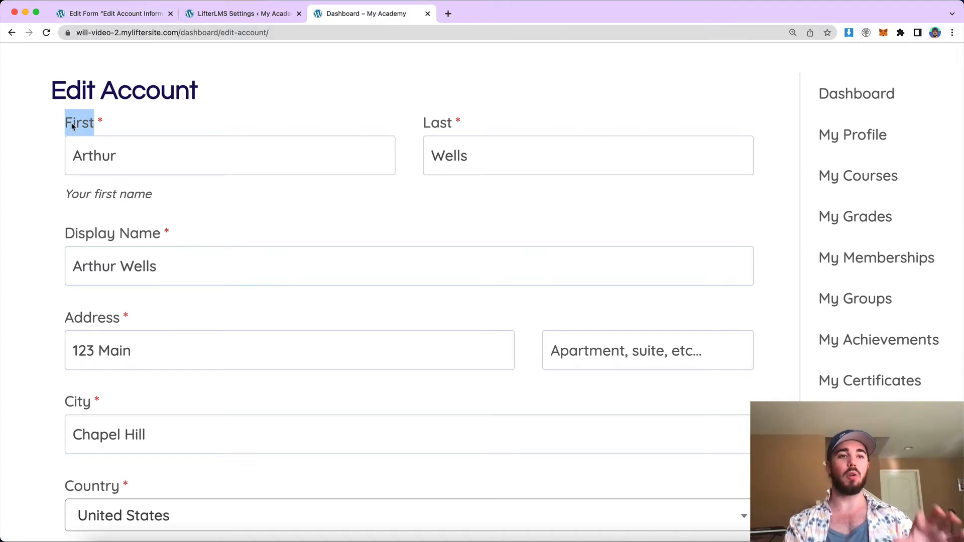
Return to the Edit Account Information form editor and convert the First and Last Name reusable block to regular blocks
click(116, 14)
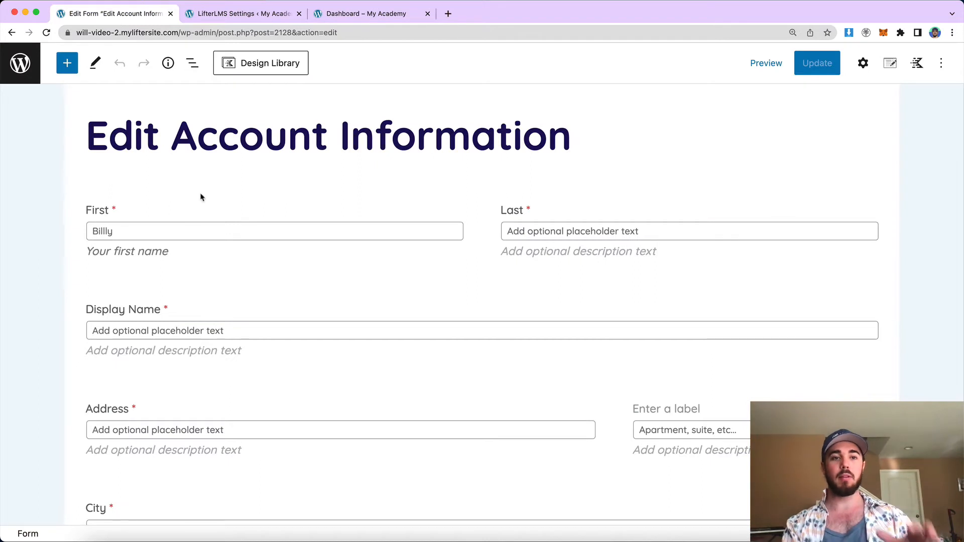
click(185, 224)
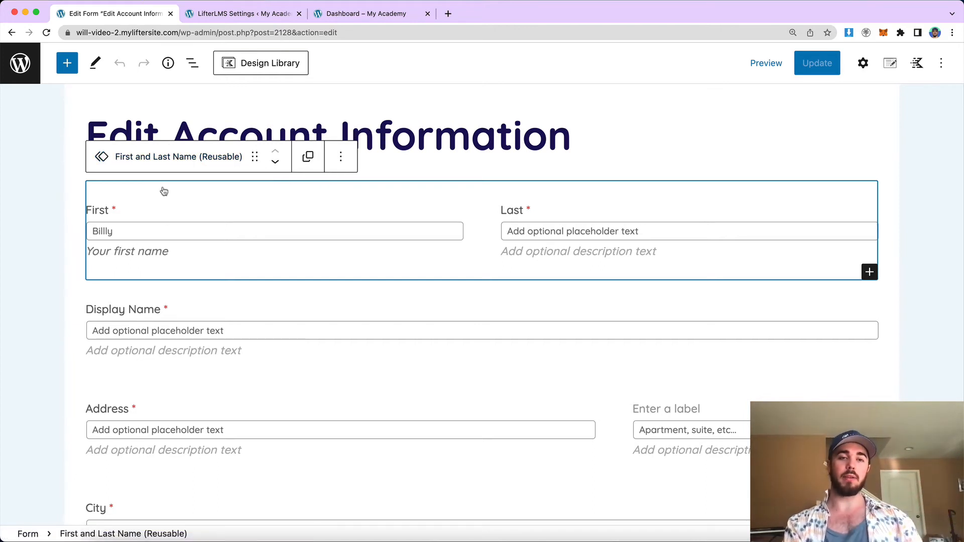
click(342, 159)
click(342, 160)
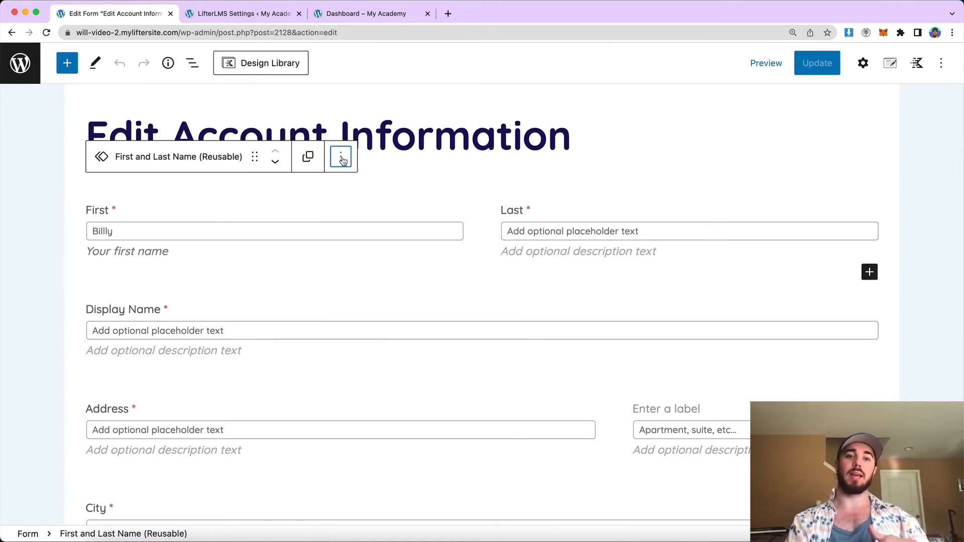
click(342, 159)
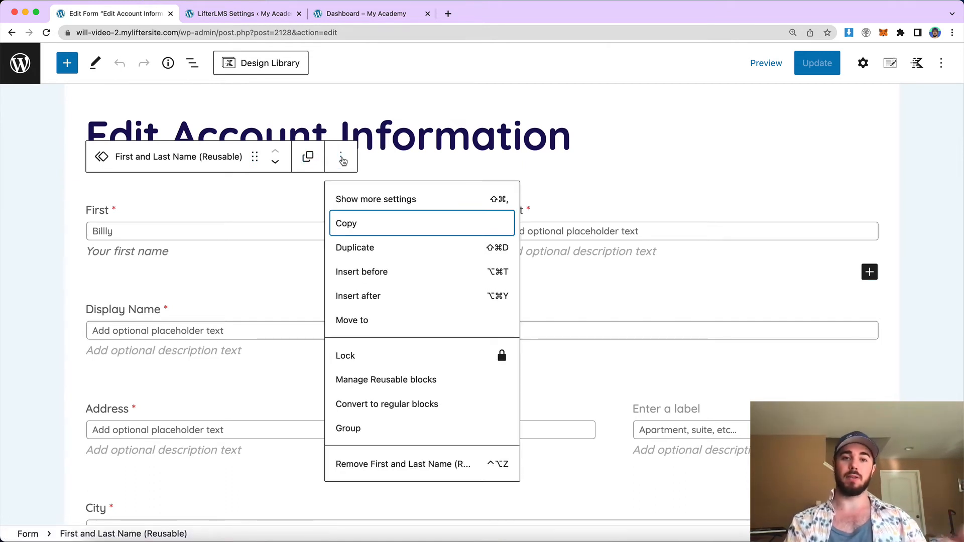
click(387, 405)
click(175, 216)
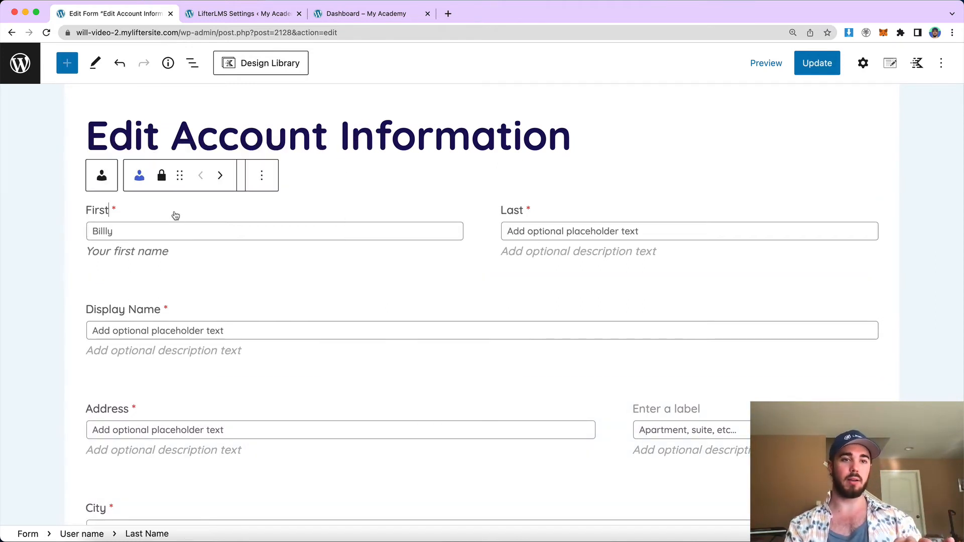
Compare the form's First field with the student Dashboard's Edit Account page, viewing that page down to Profile Information
click(146, 232)
click(104, 215)
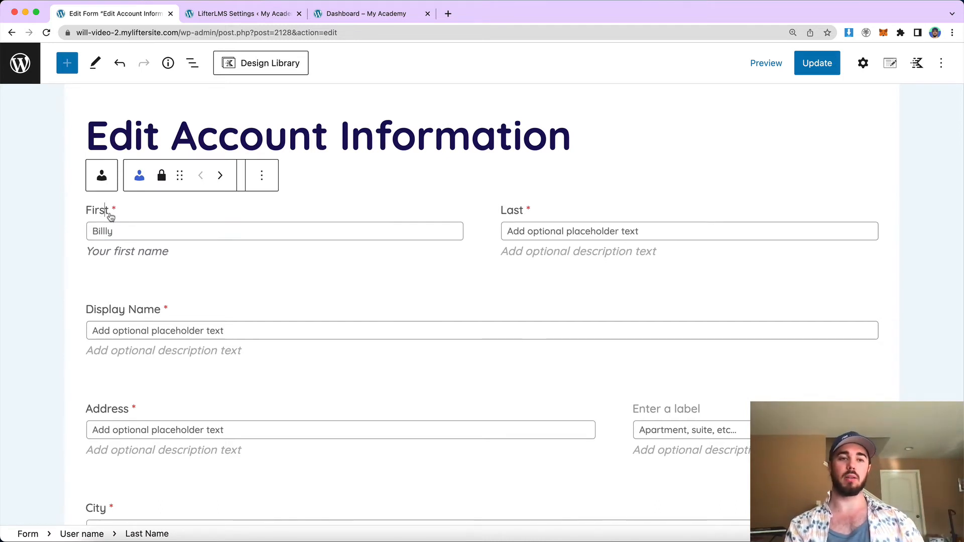
click(110, 213)
click(378, 15)
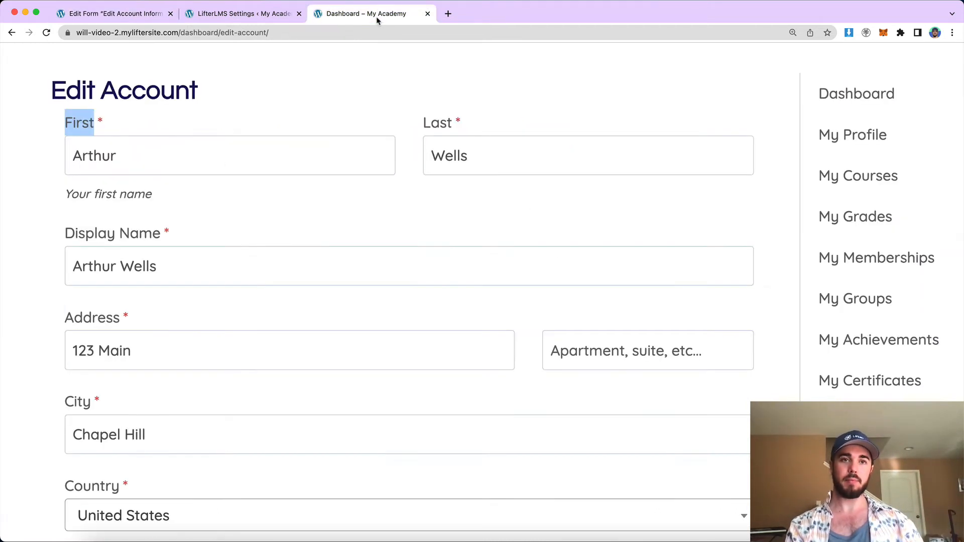
drag(59, 102, 217, 97)
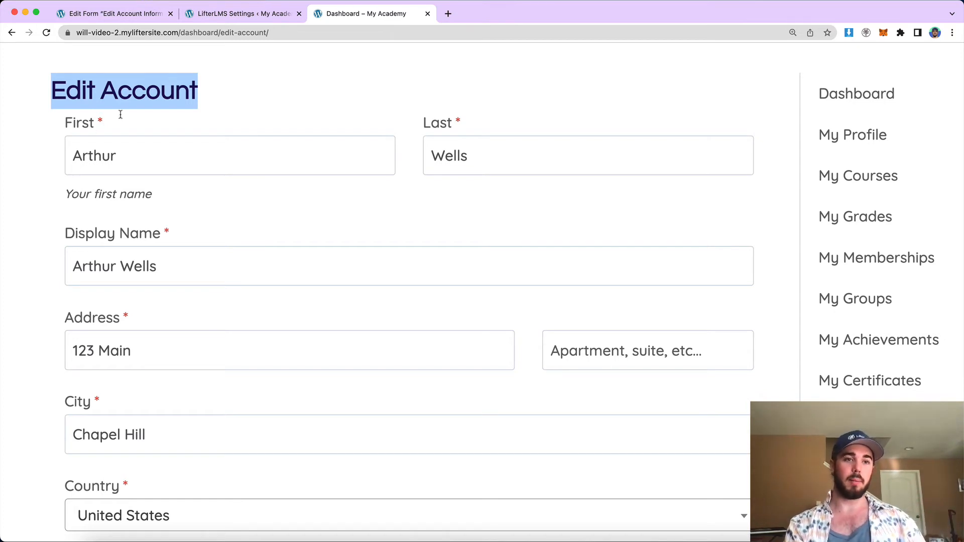
scroll(256, 94, down, 7)
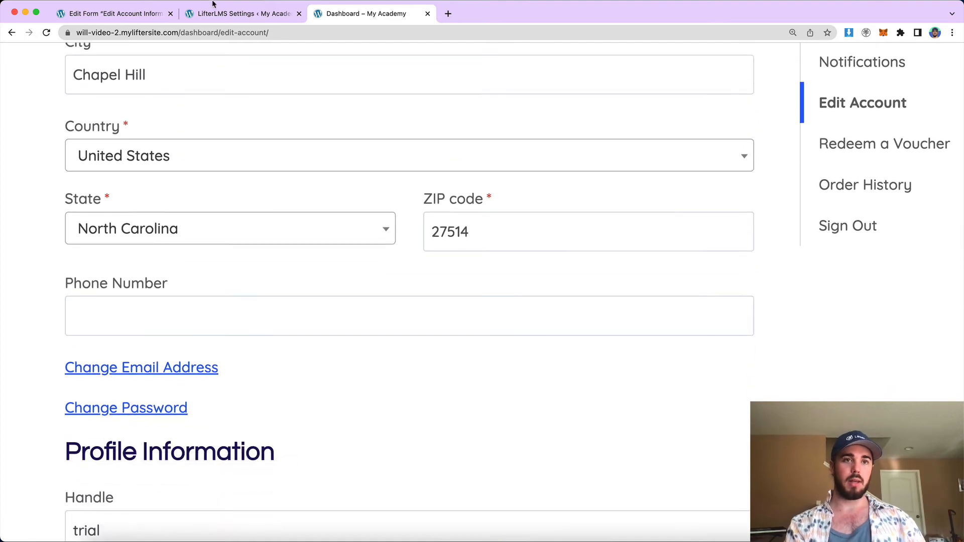
Return to the Edit Account Information form editor and look through its fields down to the password section
click(150, 13)
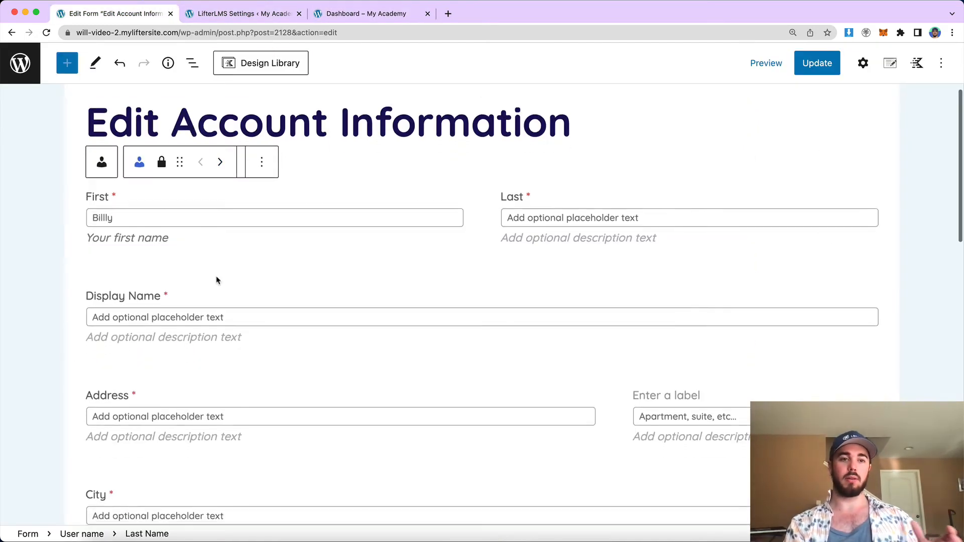
scroll(215, 277, down, 5)
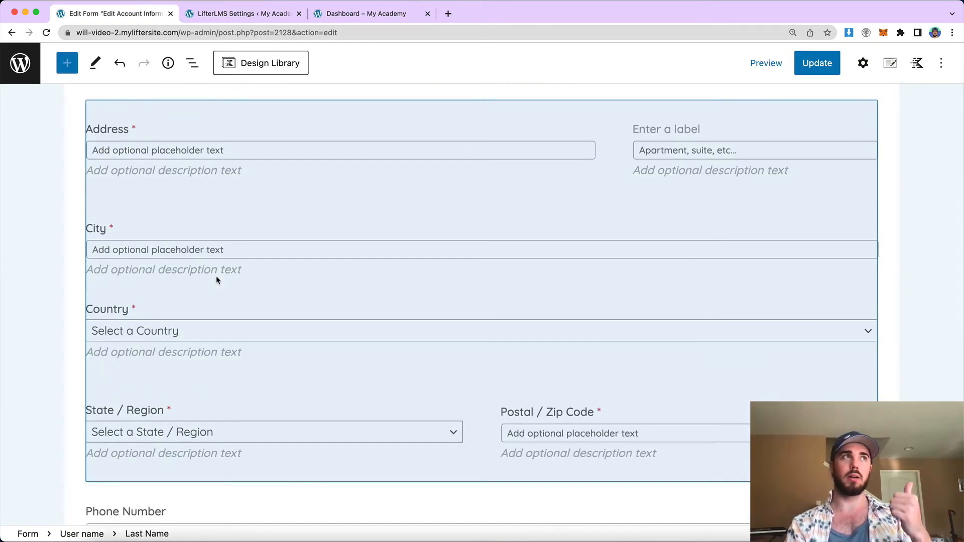
scroll(155, 238, down, 5)
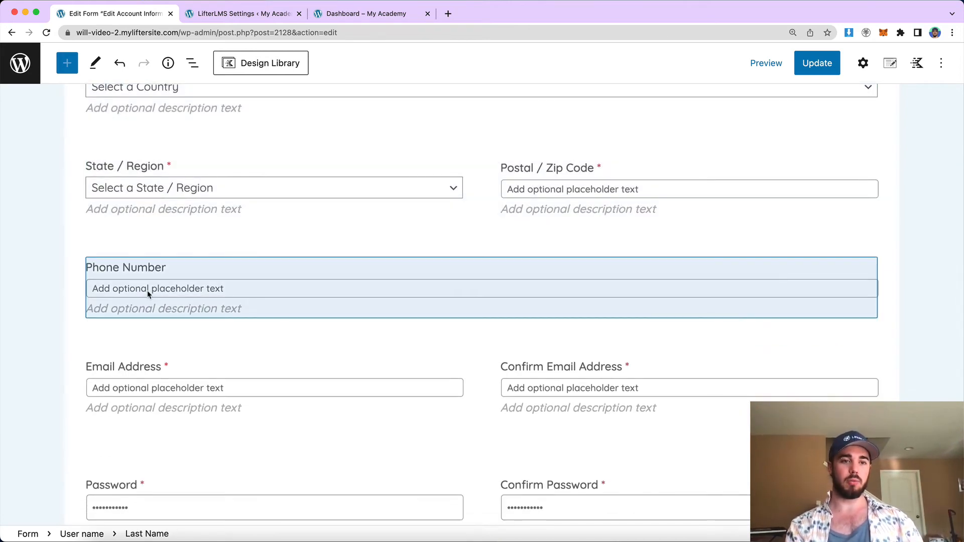
scroll(149, 294, down, 5)
scroll(147, 294, up, 15)
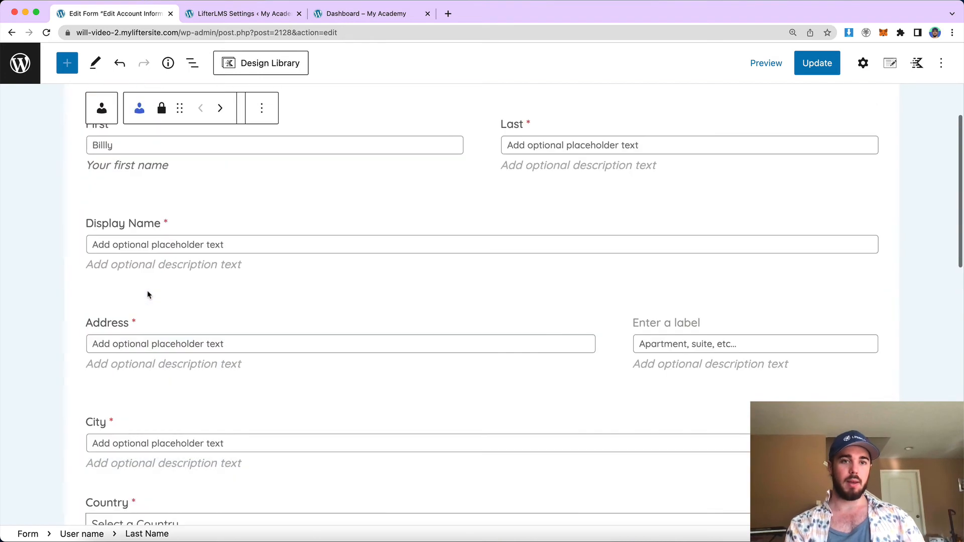
scroll(146, 295, down, 10)
scroll(157, 385, down, 4)
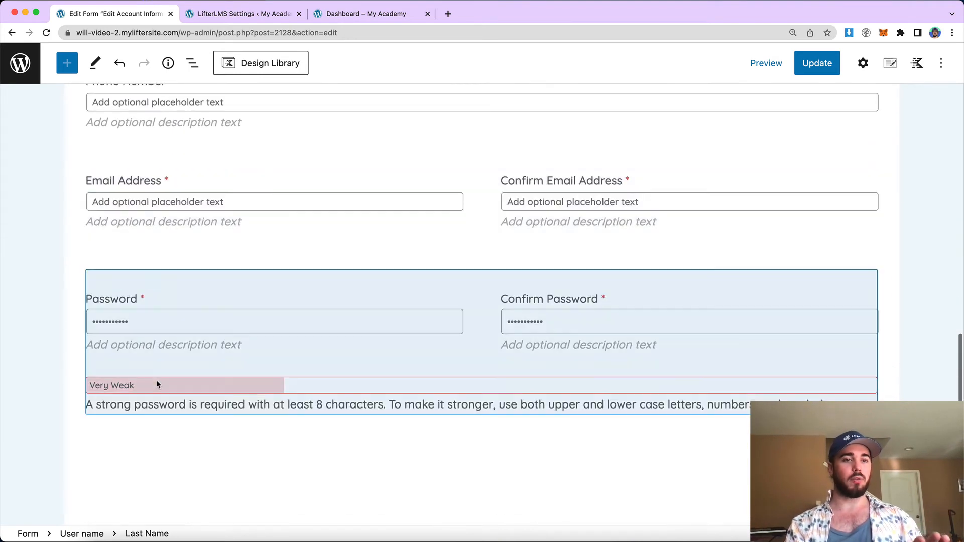
Select the Password reusable block and display its block settings along with the form's block outline
click(156, 382)
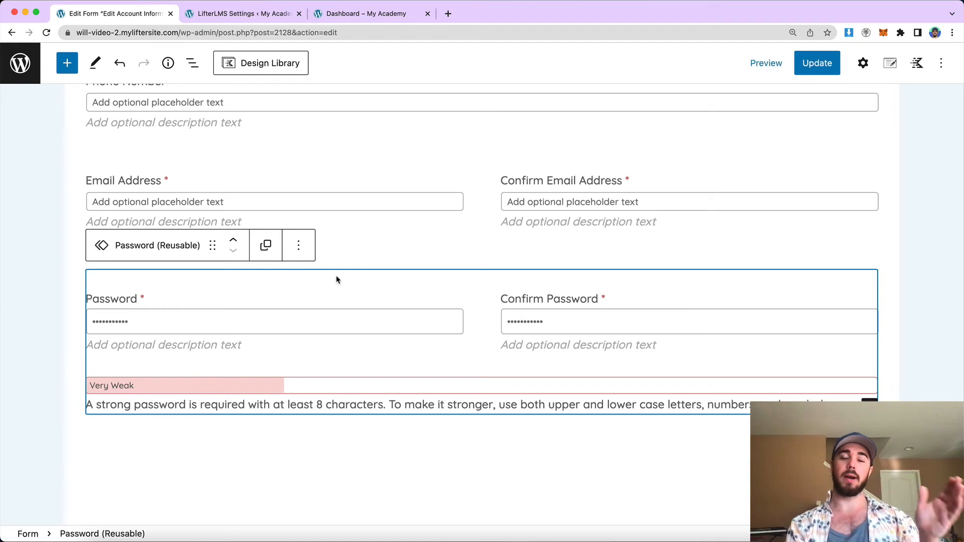
click(863, 63)
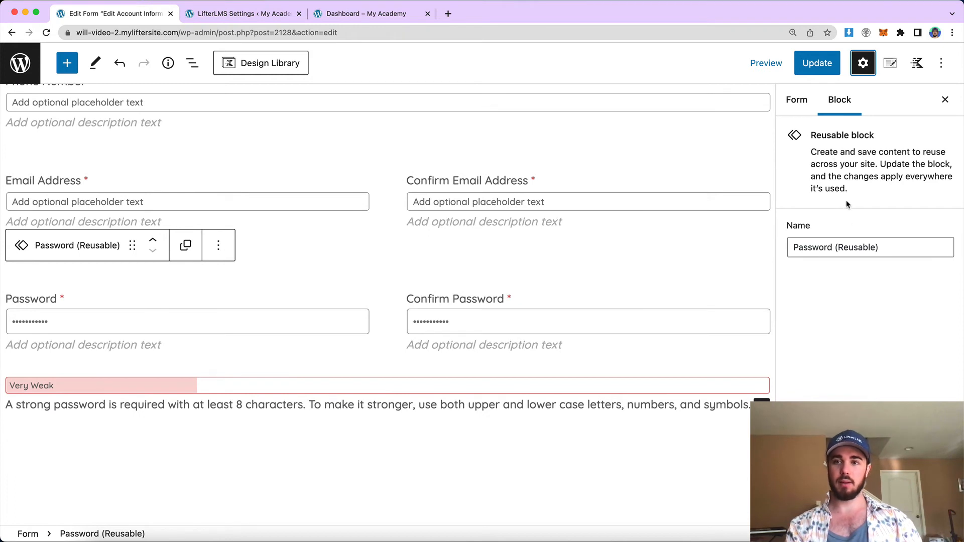
click(192, 72)
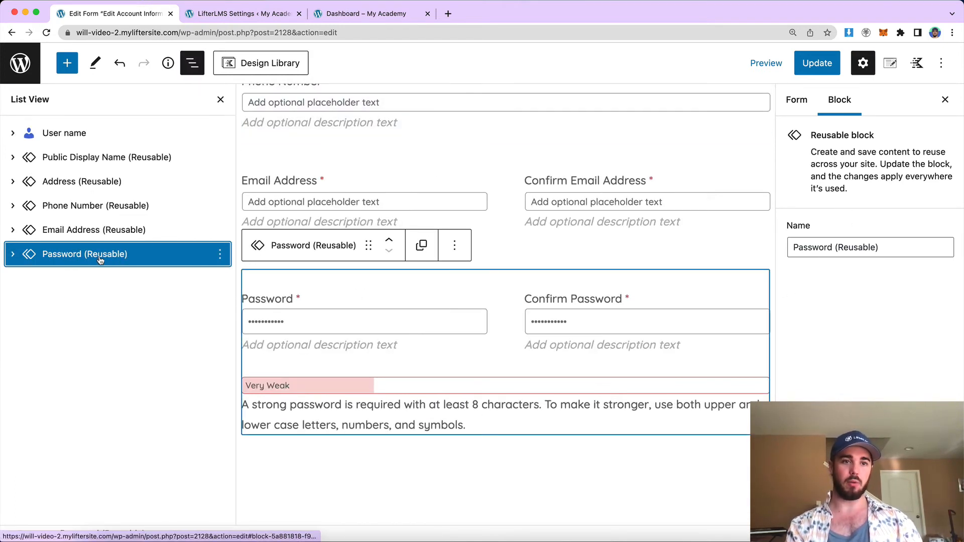
click(191, 69)
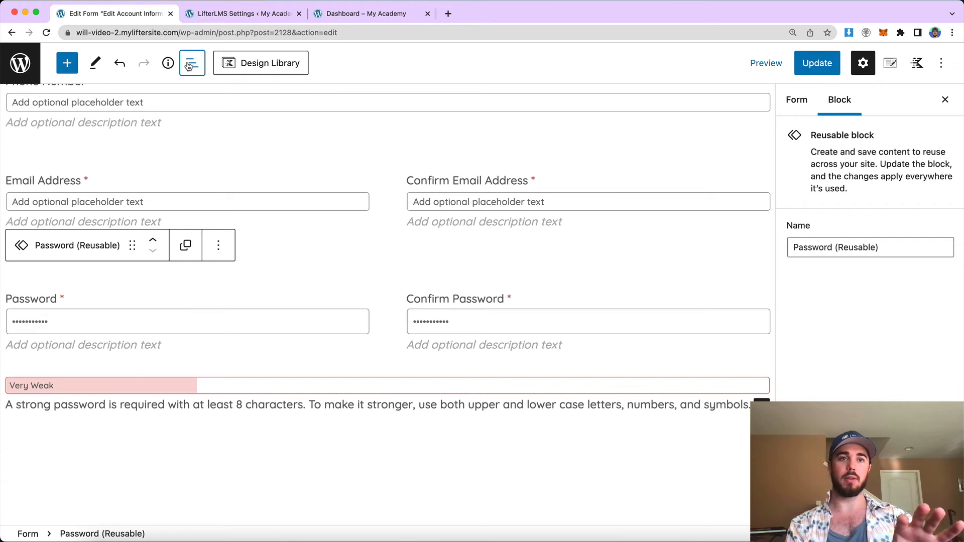
click(193, 67)
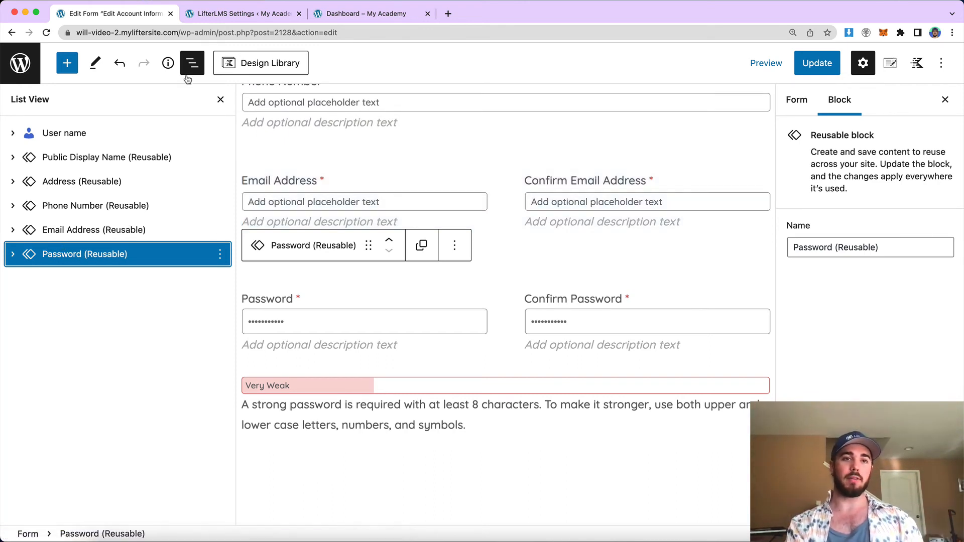
Expand the Password reusable block in the outline and select its Input Confirmation Group
click(13, 254)
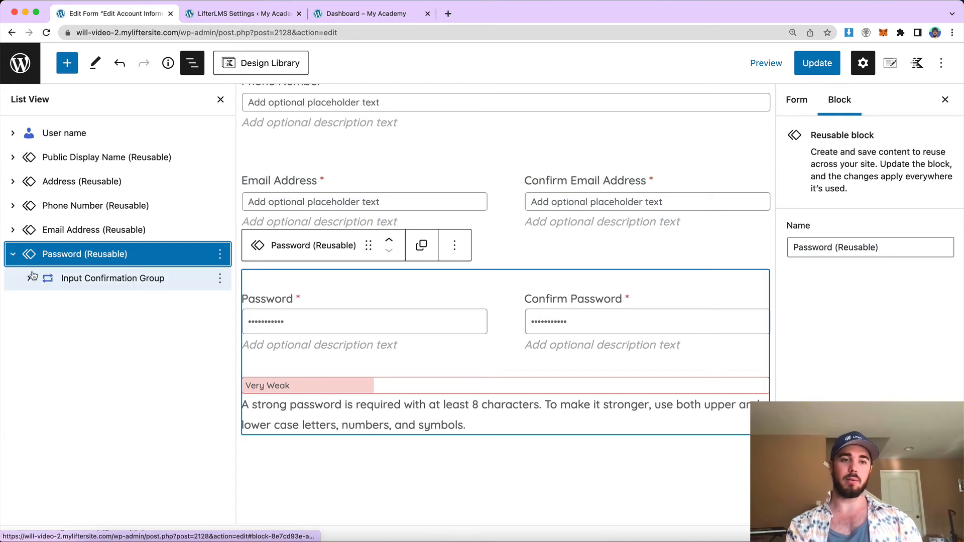
click(13, 256)
click(14, 257)
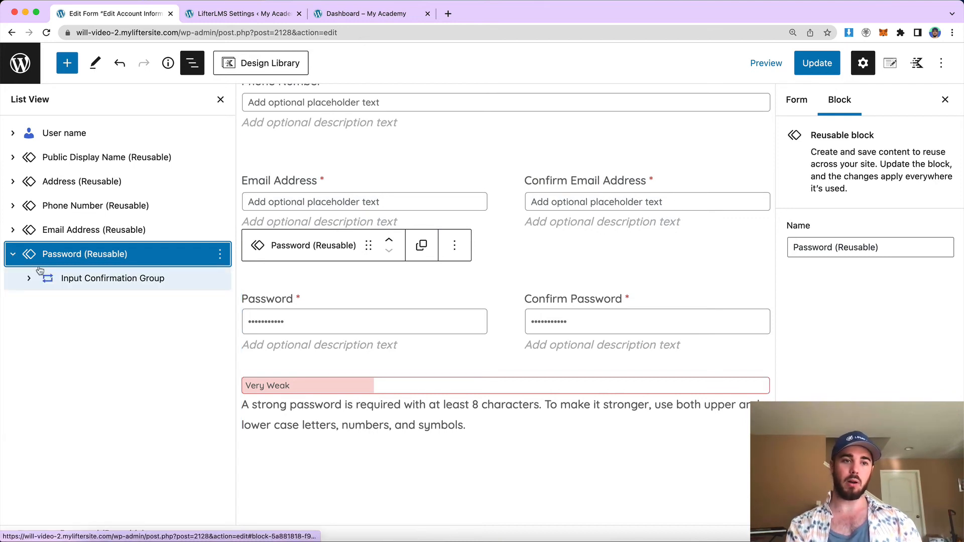
click(30, 279)
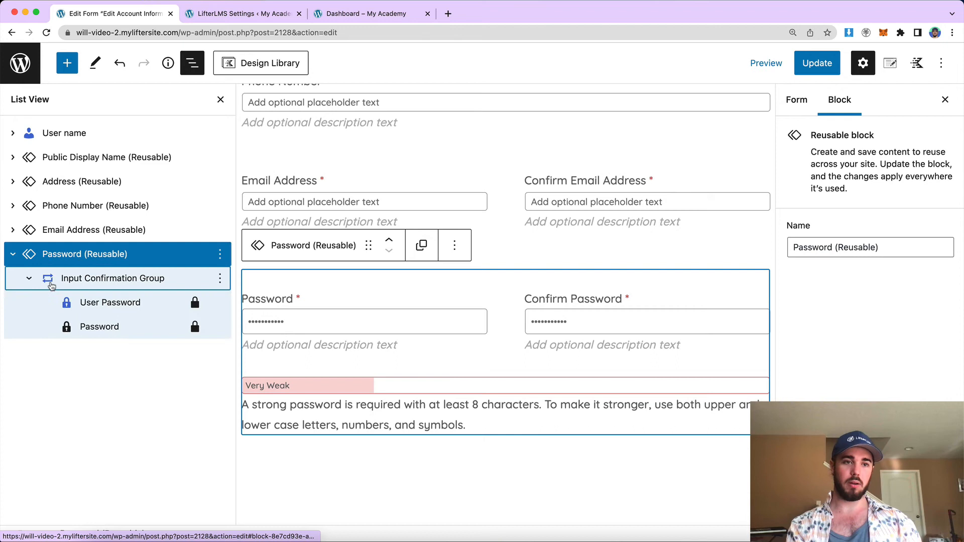
click(86, 287)
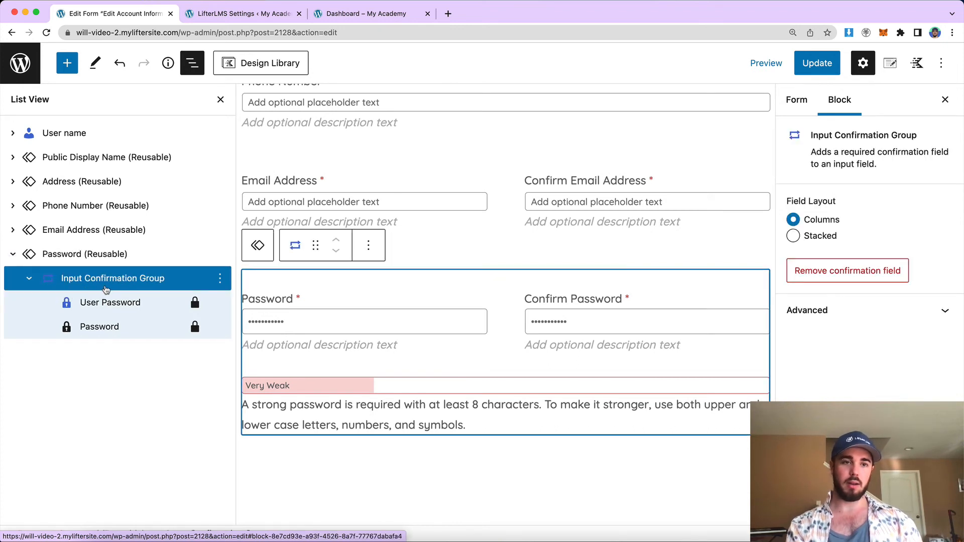
Try the Stacked field layout on the password confirmation group and set it back to Columns
click(793, 236)
click(793, 220)
click(793, 236)
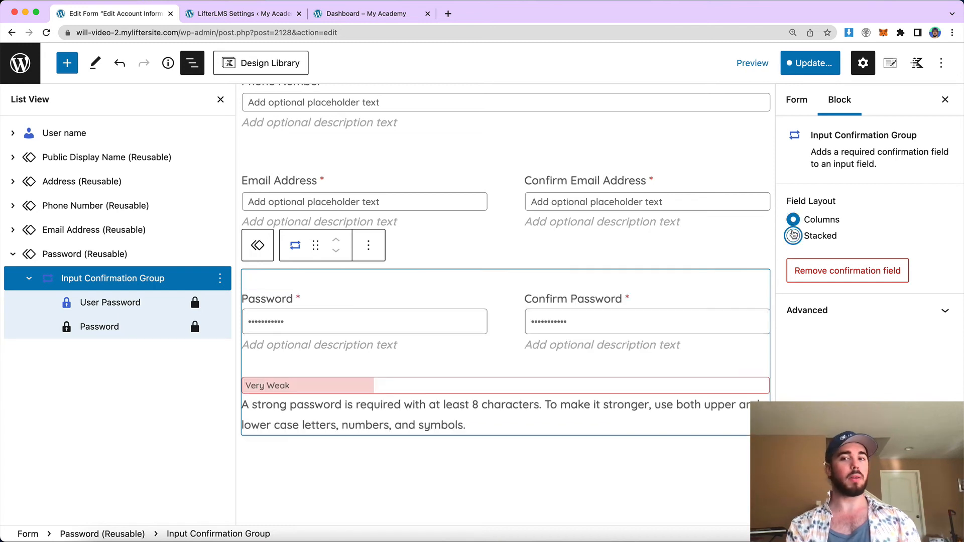
click(793, 220)
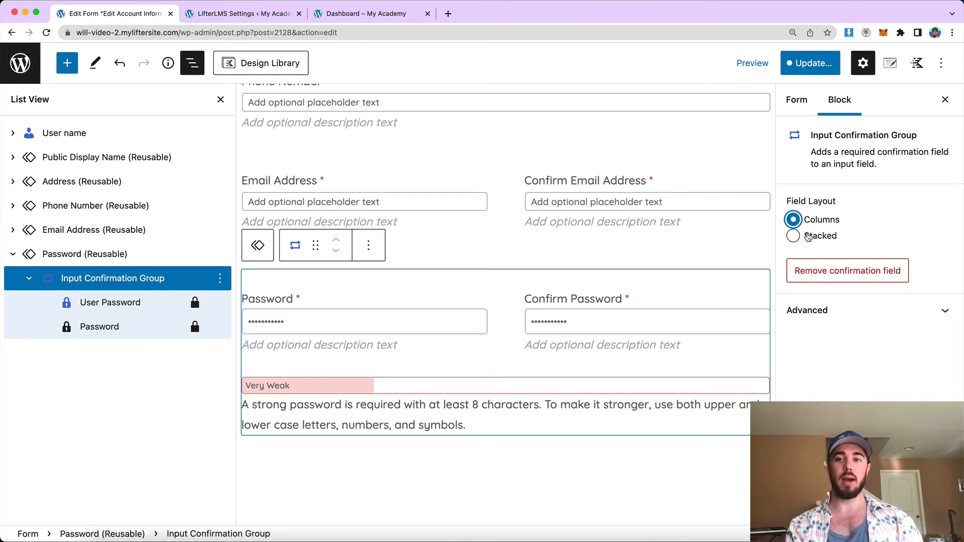
Try a 33.33% field width and the optional state on the First name field, restoring 50% and Required
scroll(430, 197, up, 10)
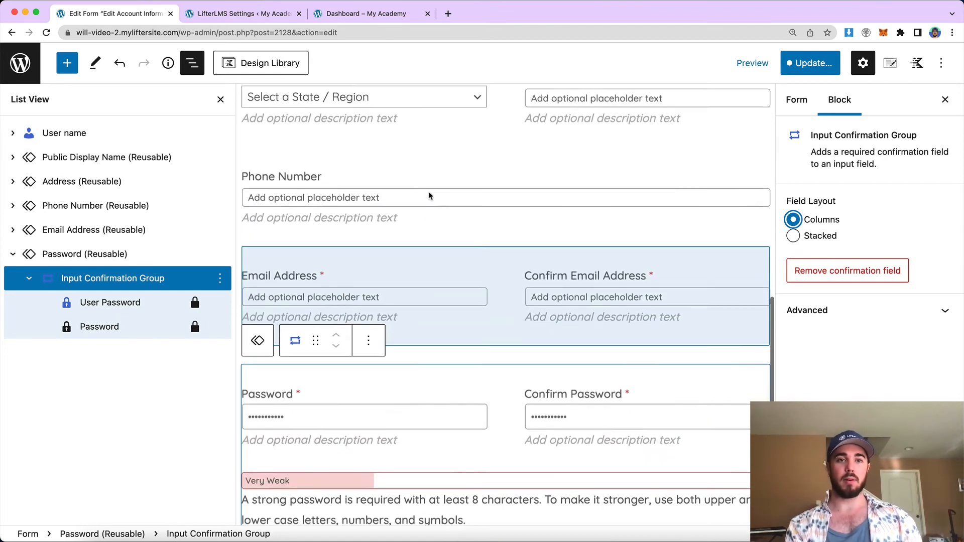
scroll(430, 196, up, 5)
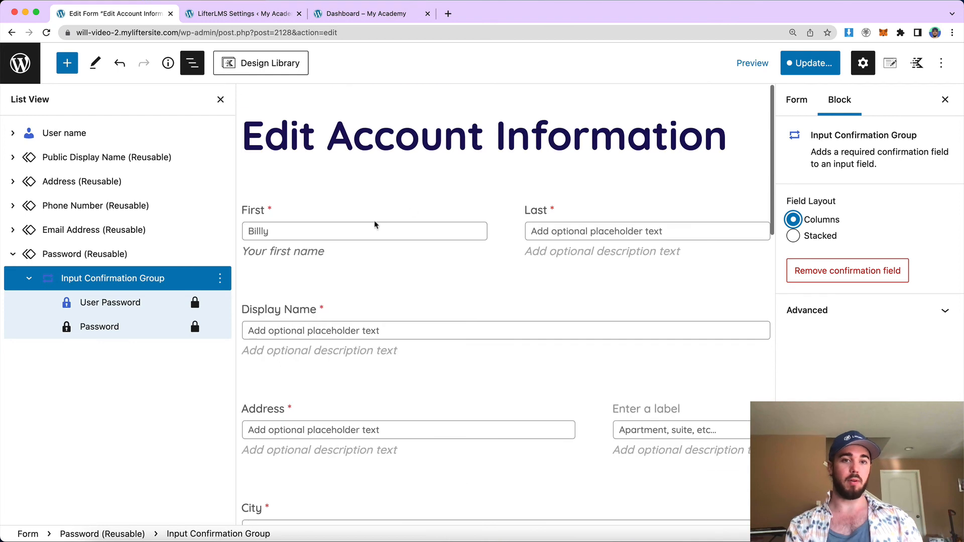
click(374, 225)
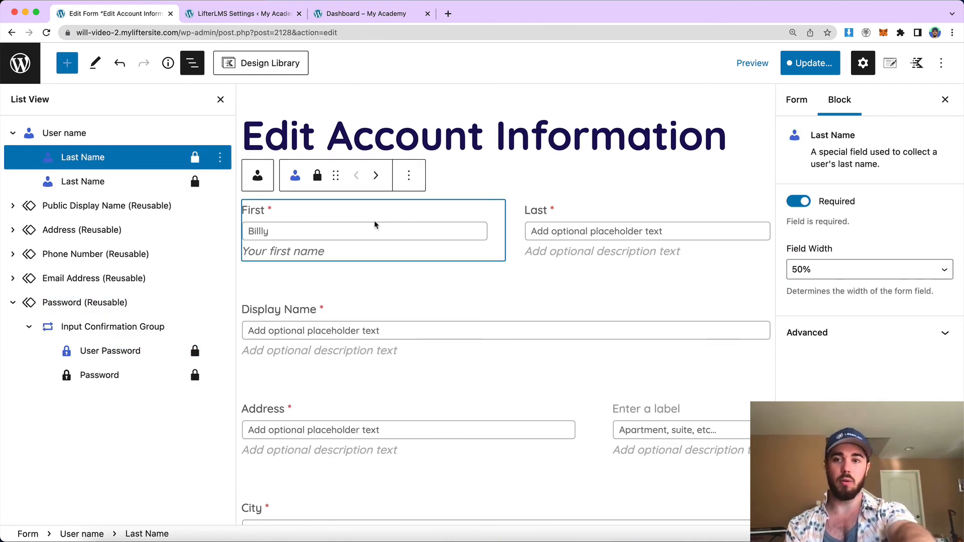
click(813, 272)
click(823, 282)
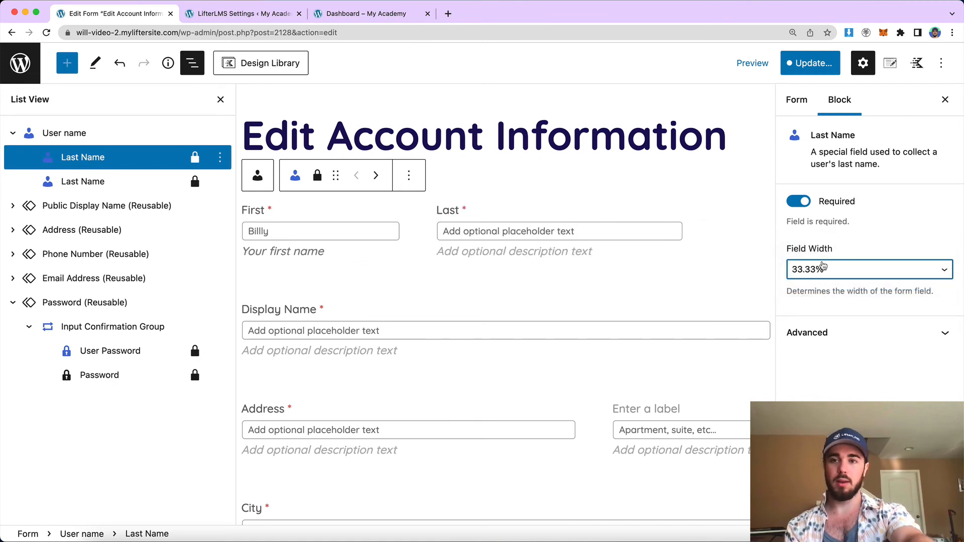
click(823, 266)
click(824, 254)
click(805, 204)
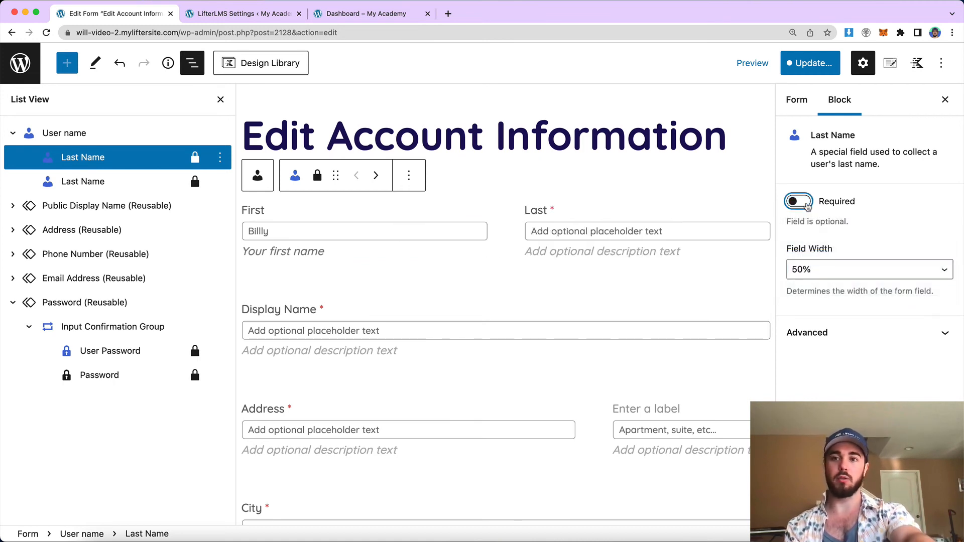
click(798, 202)
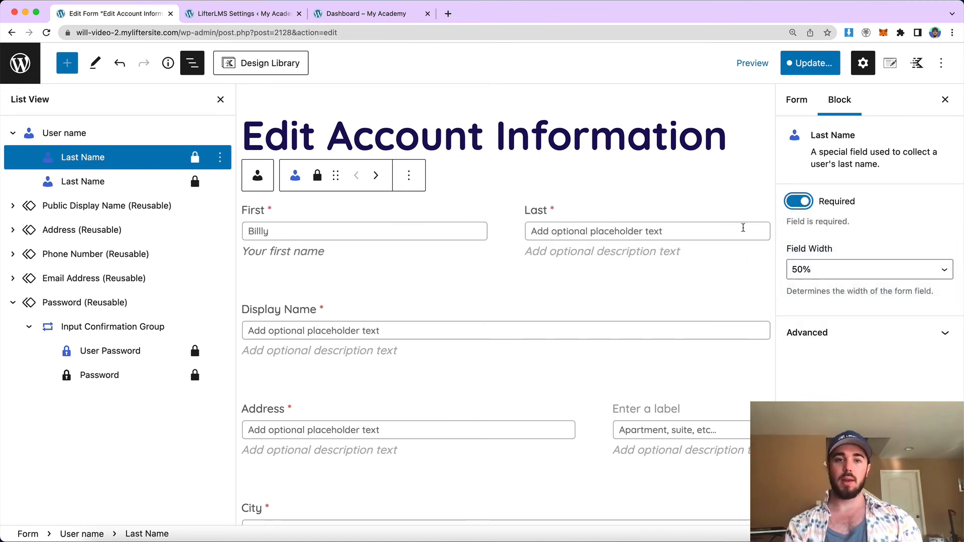
Reselect the password Input Confirmation Group, view its additional CSS class option, and try the Stacked layout before restoring Columns
scroll(449, 250, down, 2)
scroll(448, 250, down, 10)
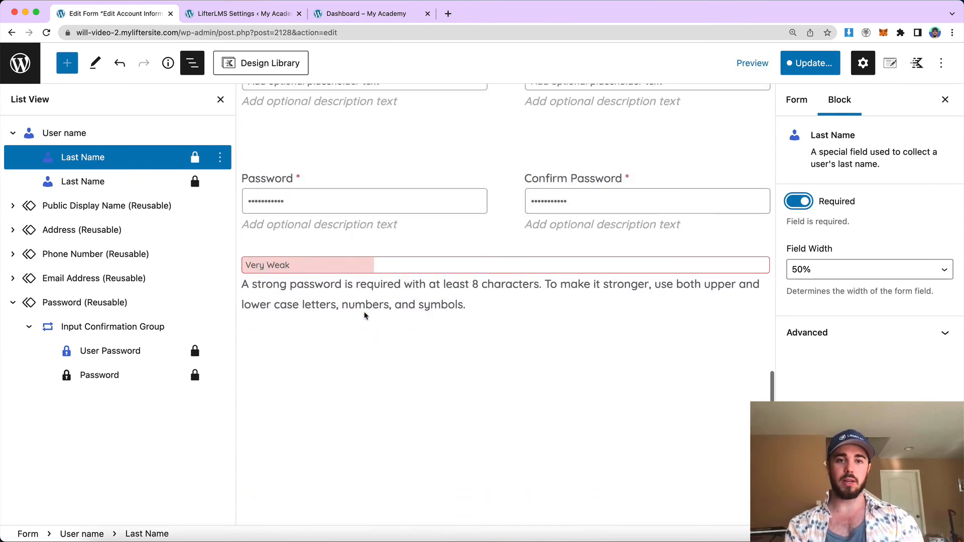
click(365, 311)
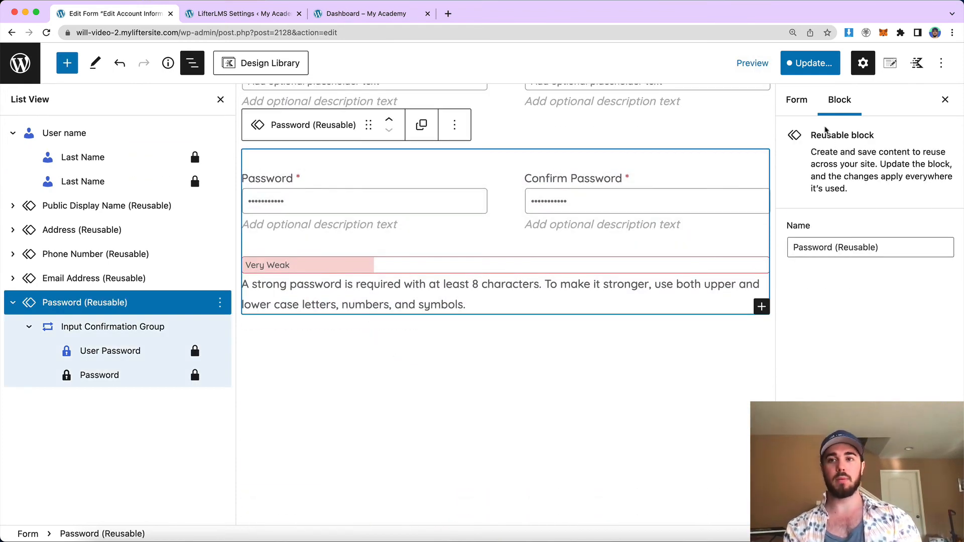
click(120, 326)
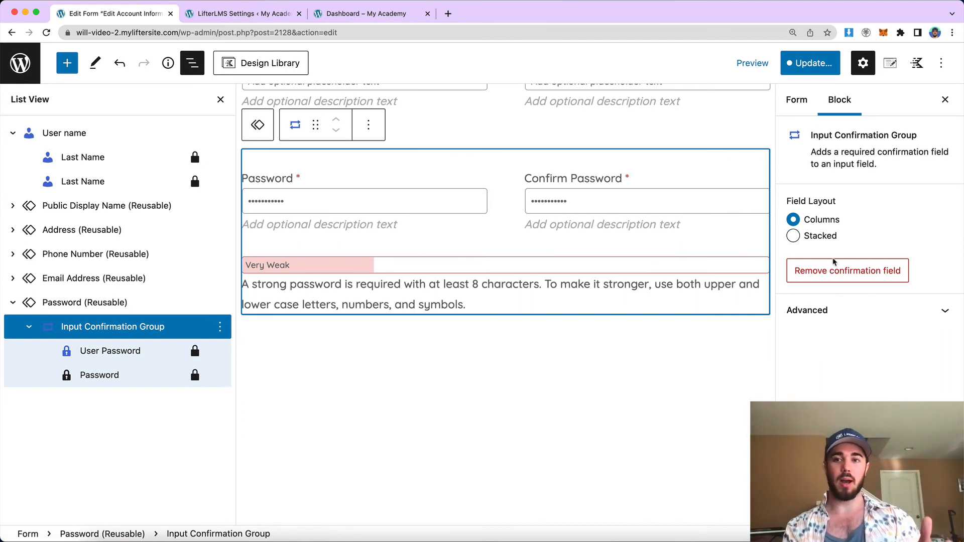
click(831, 317)
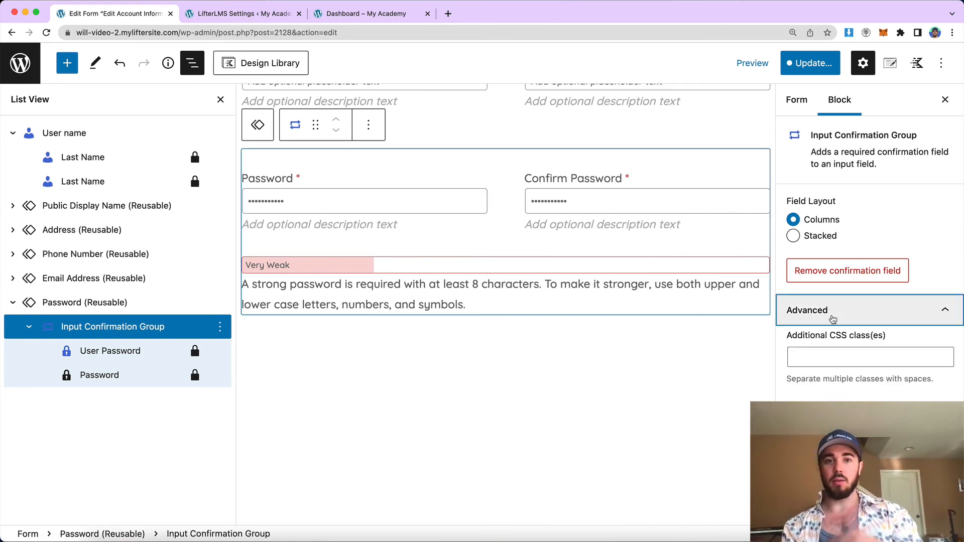
click(816, 313)
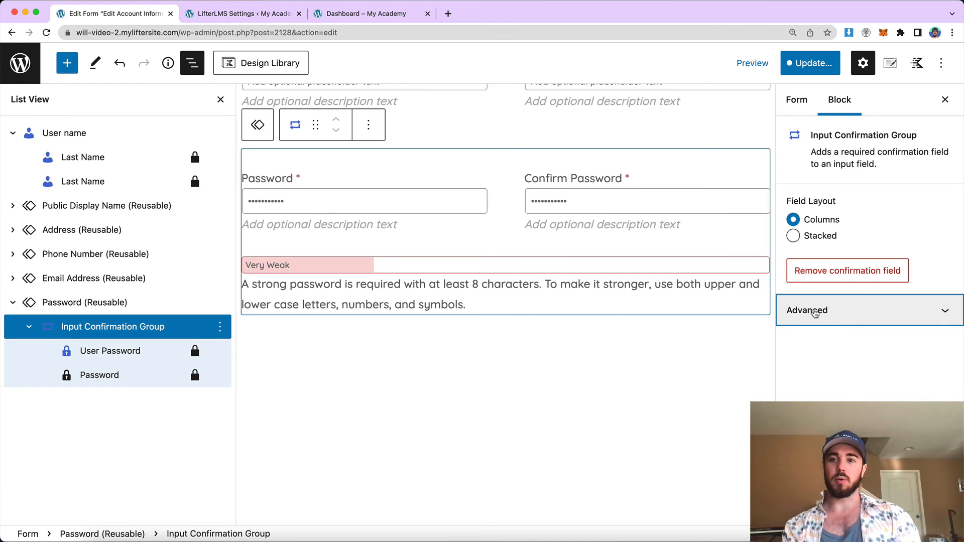
click(794, 236)
click(793, 220)
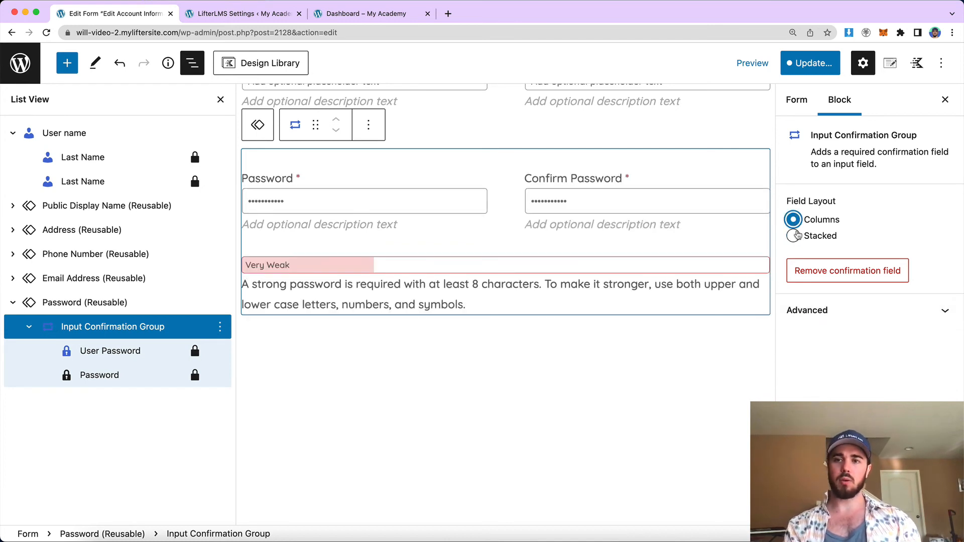
Select the User Password field and try disabling its confirmation field before enabling it again
click(125, 351)
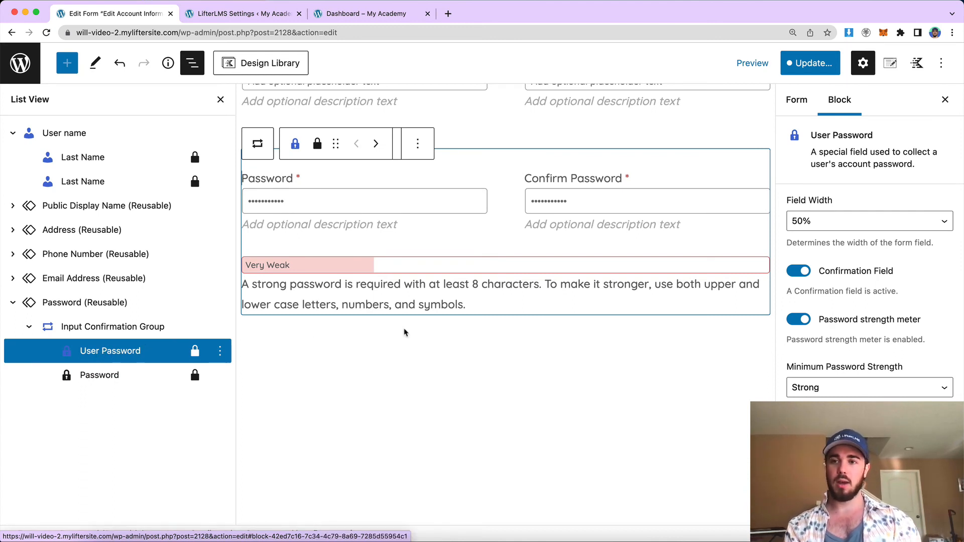
click(798, 273)
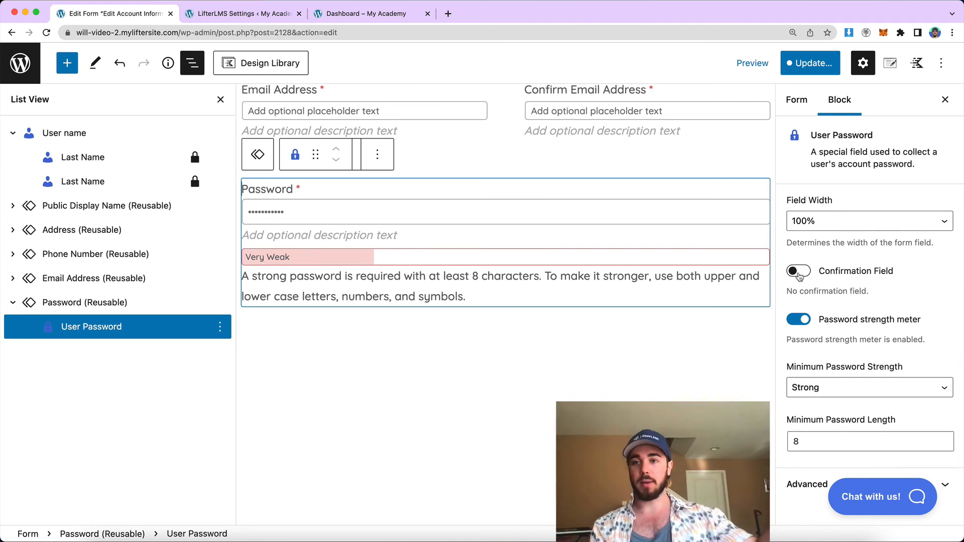
click(798, 273)
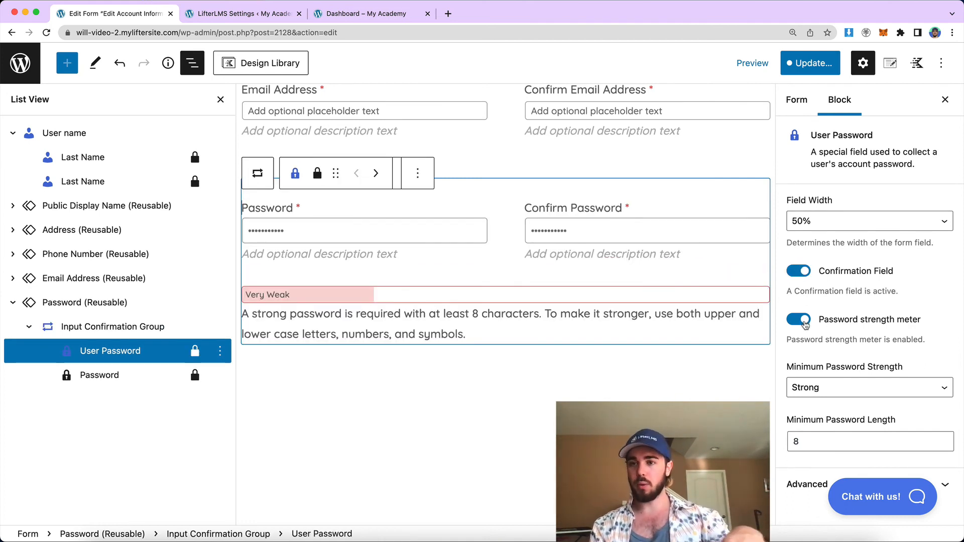
Try disabling the password strength meter, enable it again, and set the minimum password strength to Weak
click(800, 321)
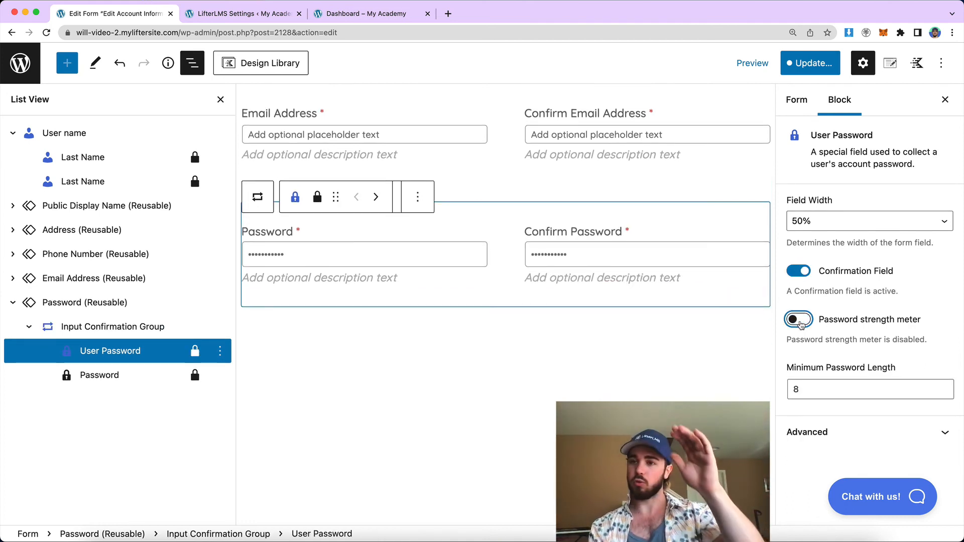
click(800, 321)
click(816, 387)
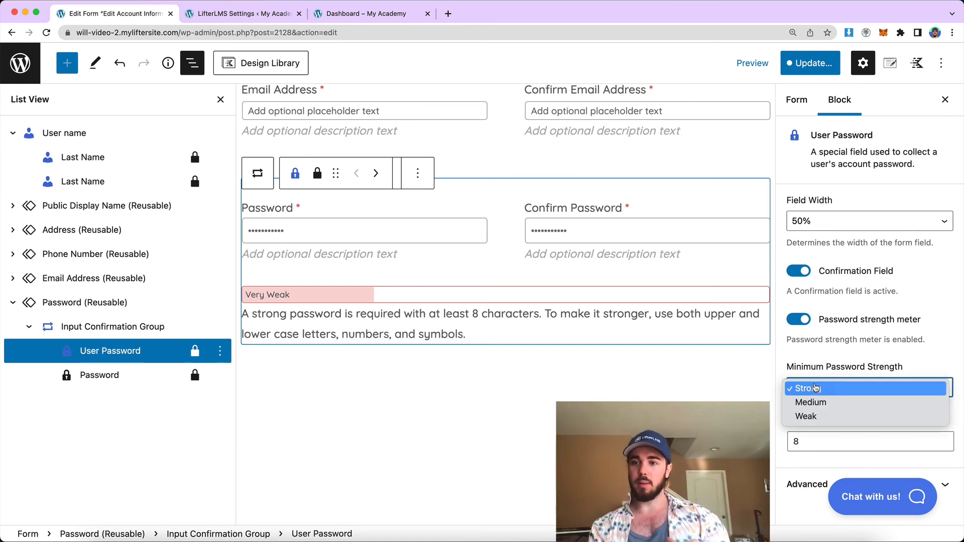
click(814, 416)
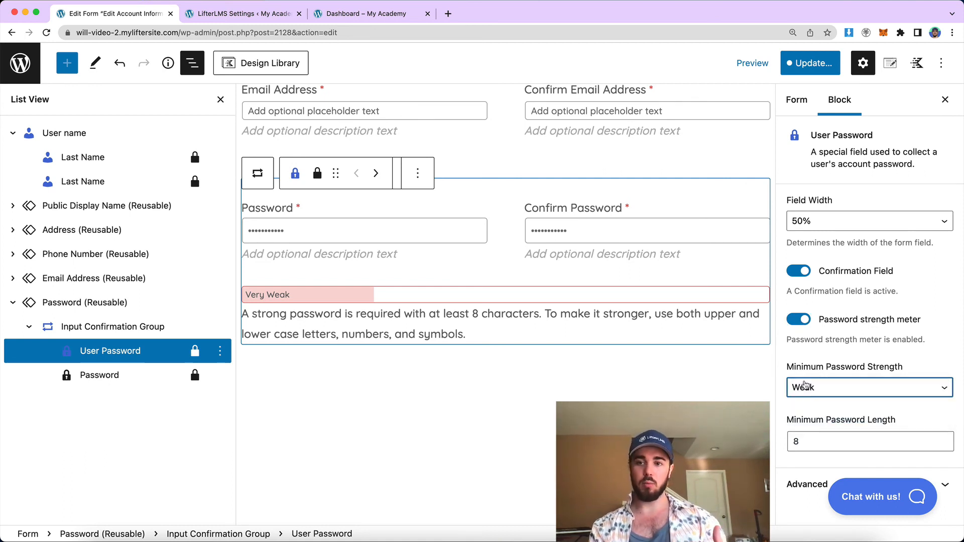
Set the User Password field's minimum password length to 6, and select the Email Address reusable block
click(798, 441)
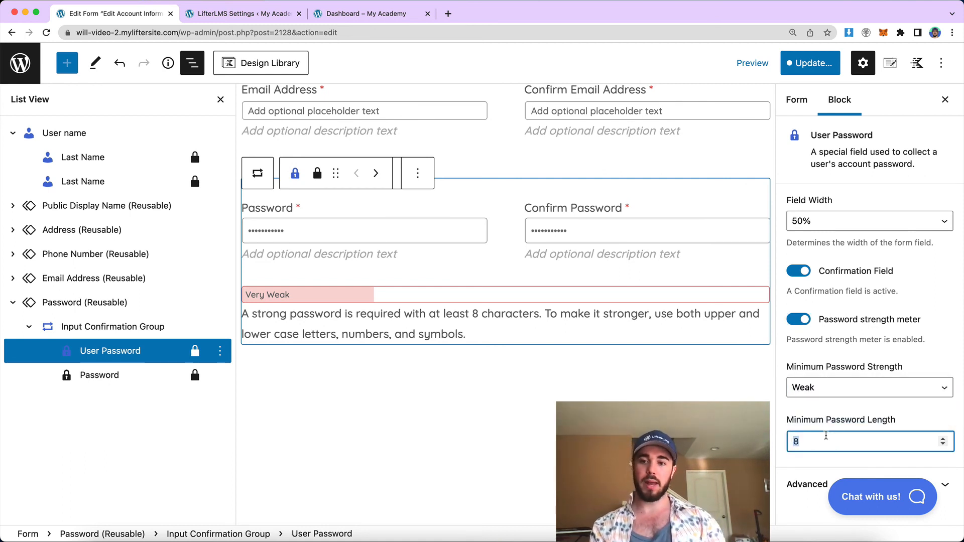
key(BackSpace)
text(6)
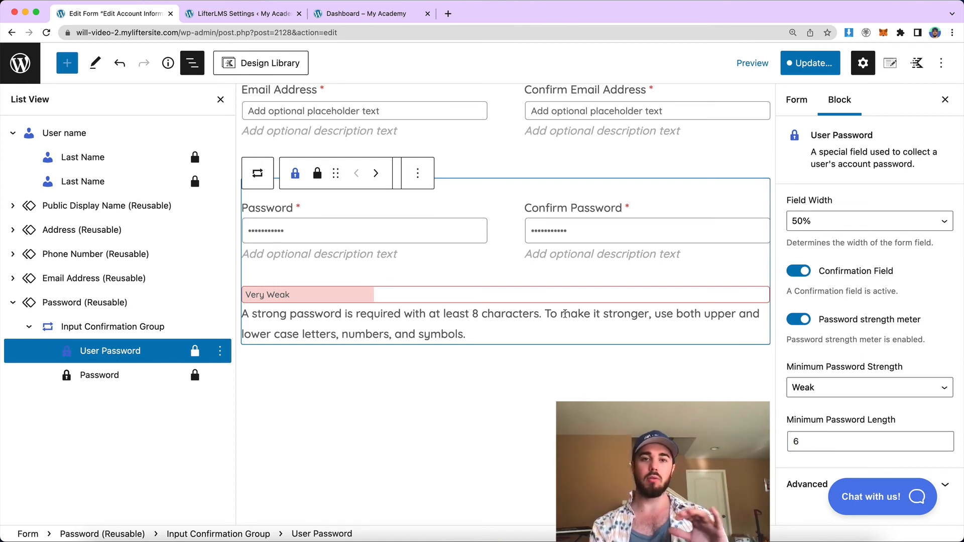
scroll(451, 241, up, 3)
click(453, 236)
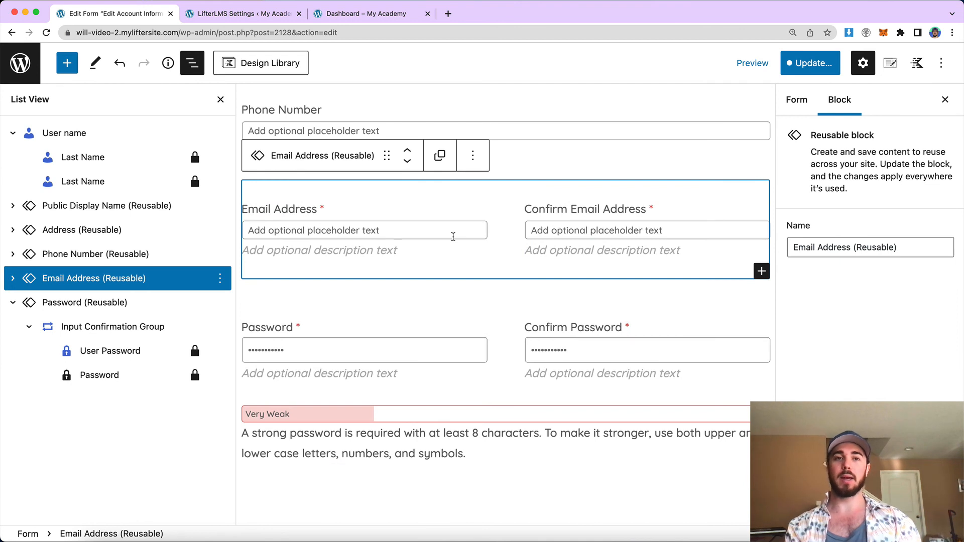